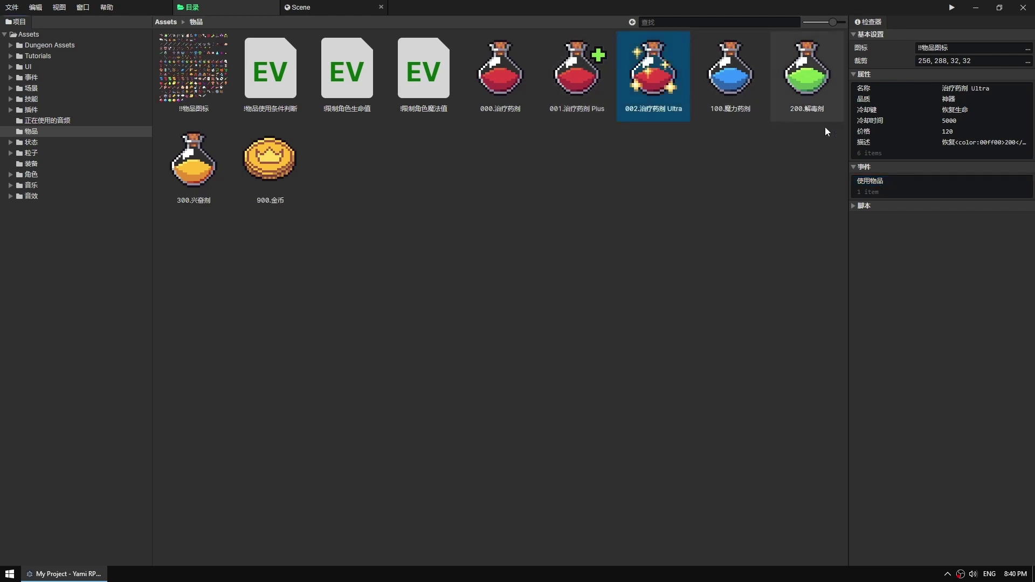
Examine the 使用物品 event commands of the 100.魔力药剂 item and select the 000.治疗药剂 item.
double_click(882, 182)
left_click(730, 67)
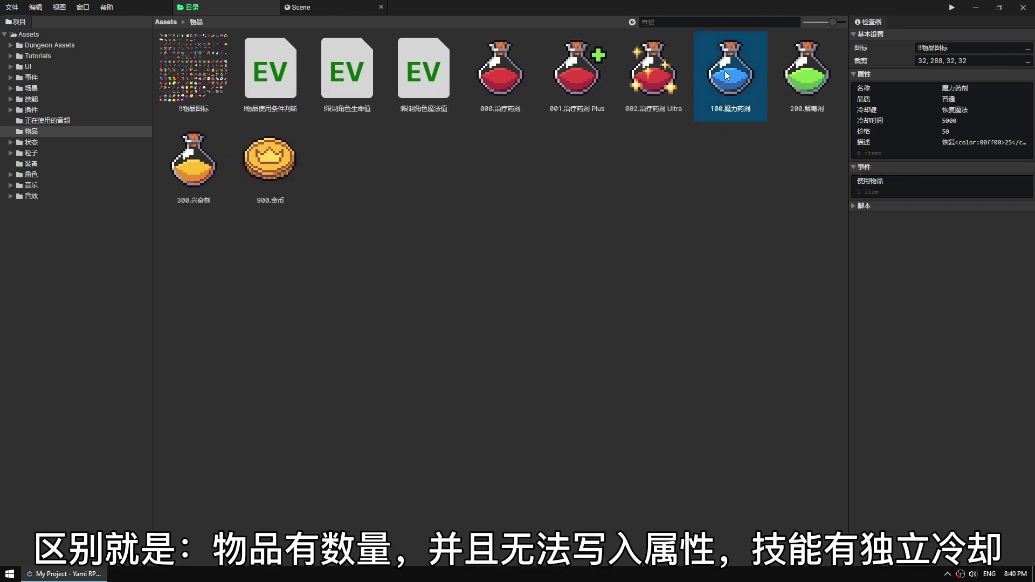
double_click(882, 184)
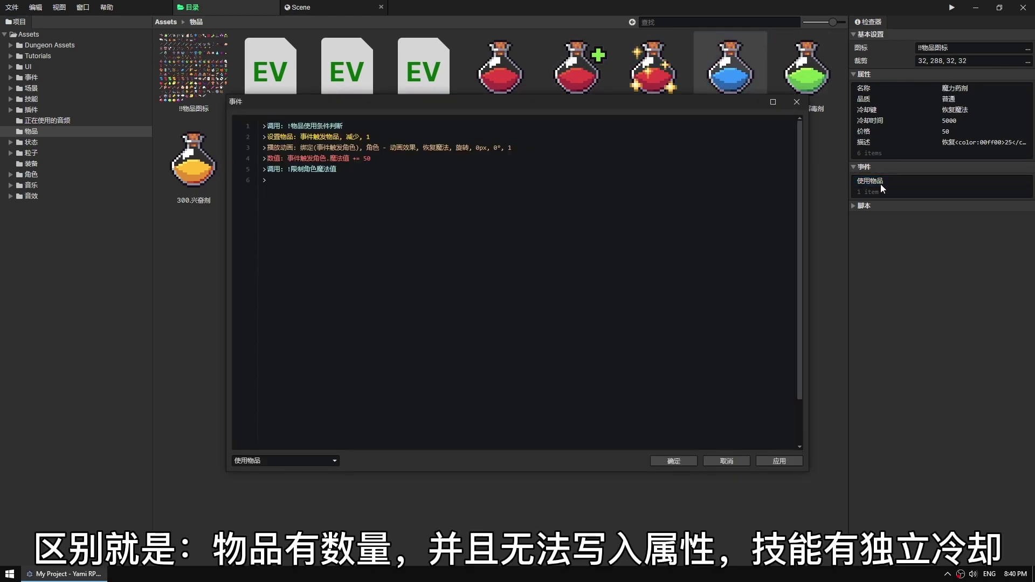
left_click(796, 101)
left_click(502, 69)
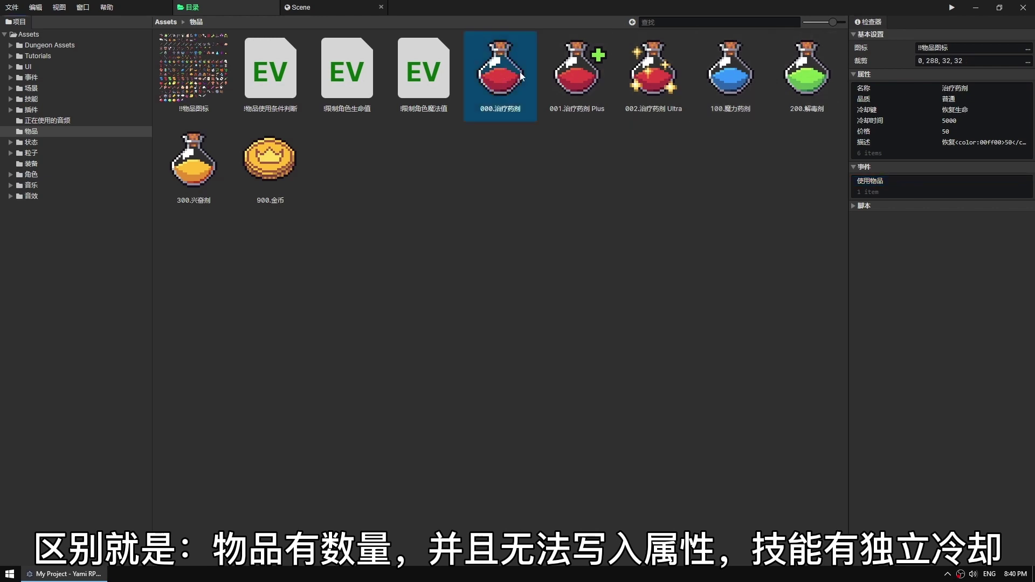
Open the !物品使用条件判断 event and the operand of its cdTime value command.
left_click(268, 70)
double_click(267, 70)
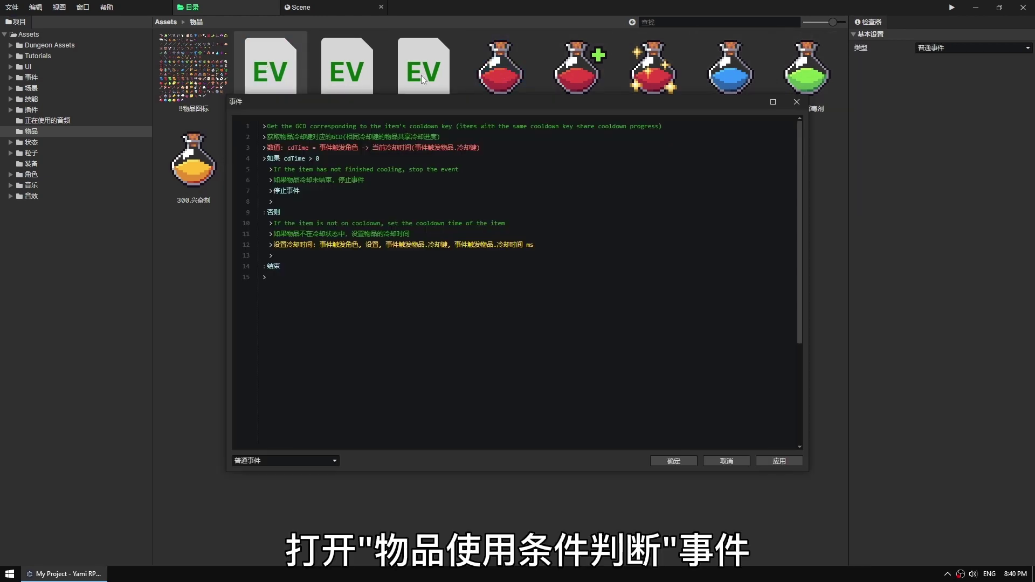
left_click(479, 144)
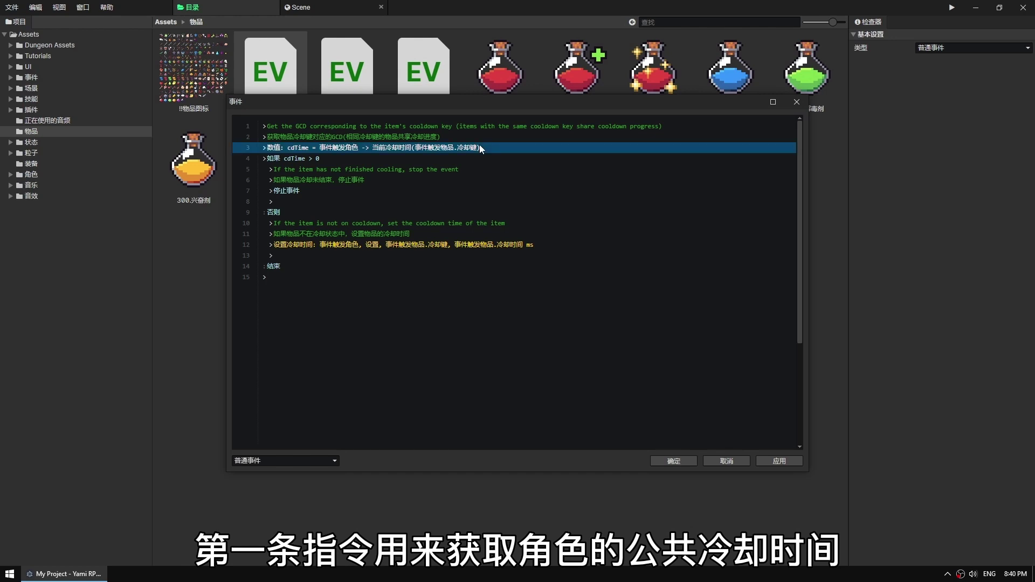
double_click(479, 145)
double_click(428, 182)
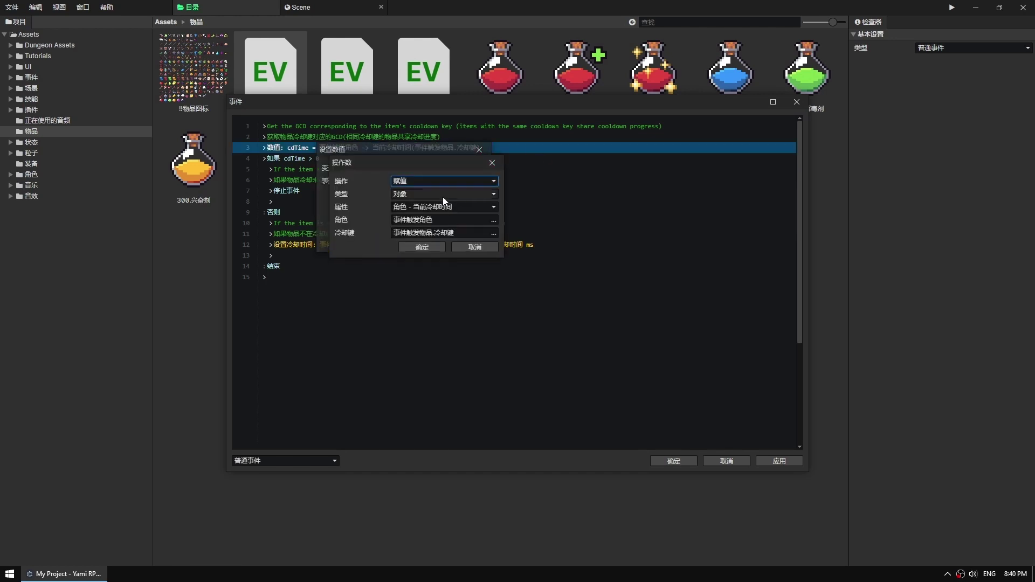
Review the cdTime operand's type, attribute and 冷却键 variable settings, leaving them as they are.
left_click(406, 193)
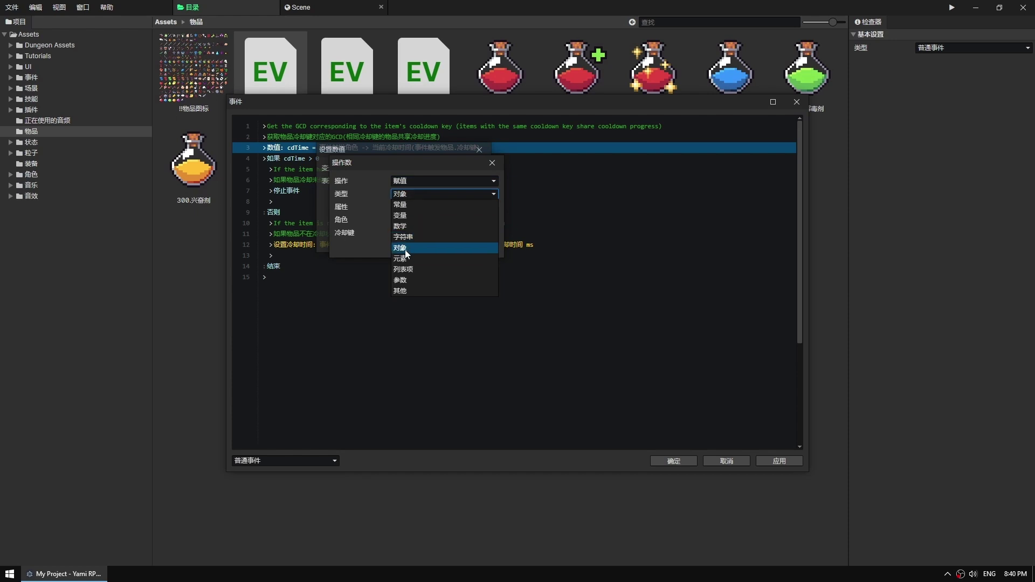
left_click(406, 195)
left_click(406, 208)
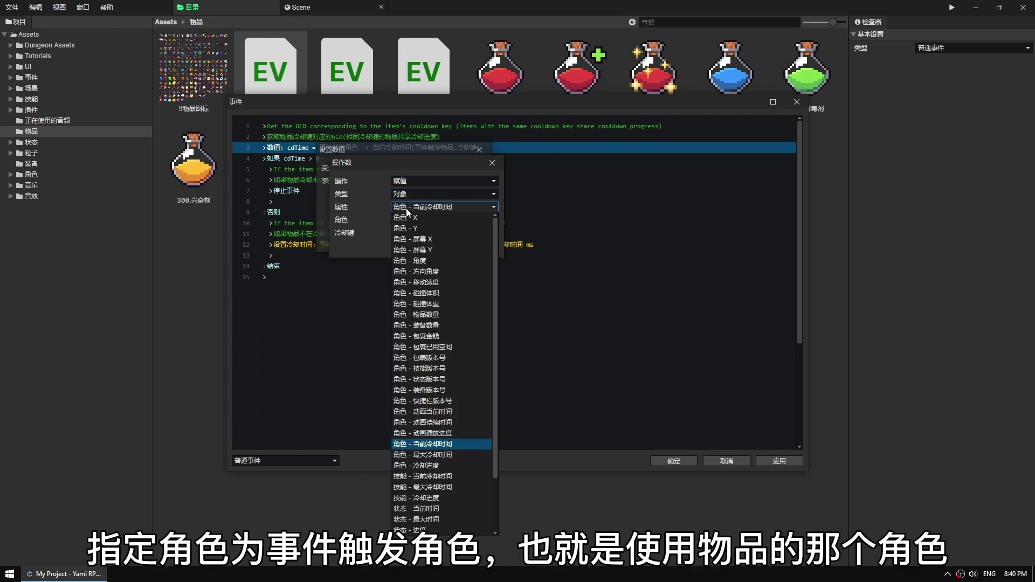
left_click(406, 208)
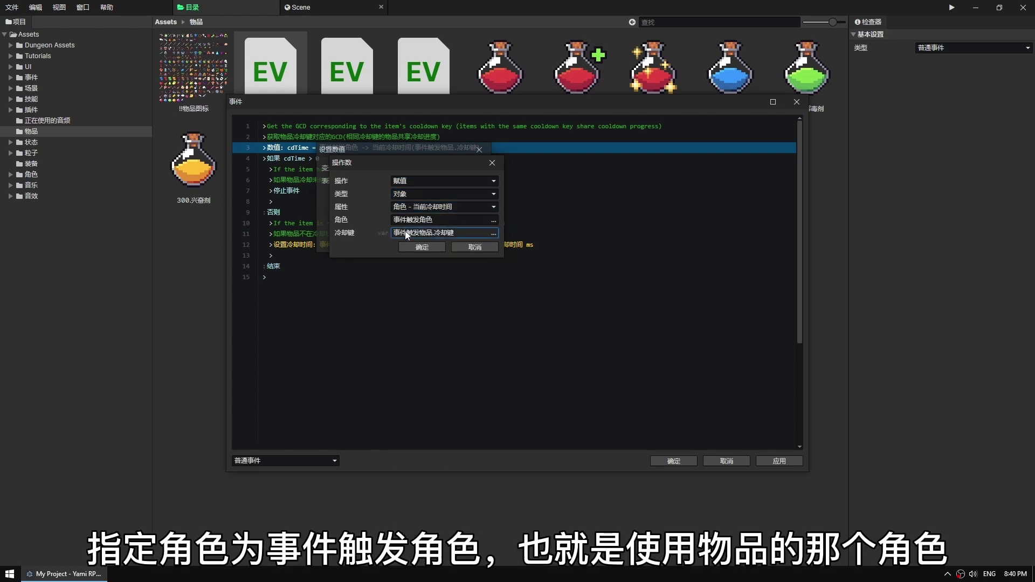
double_click(406, 232)
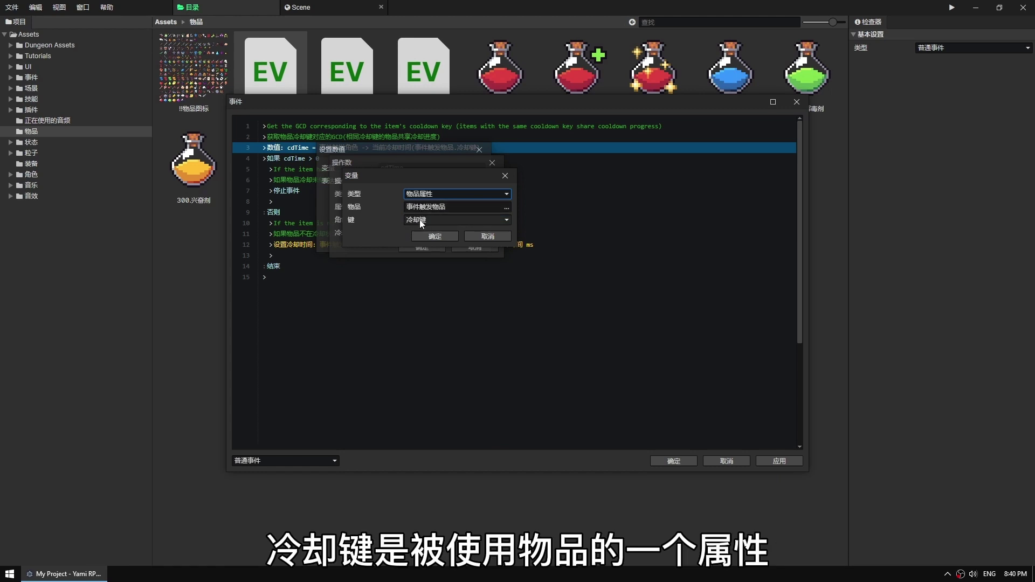
left_click(420, 219)
left_click(419, 219)
left_click(478, 237)
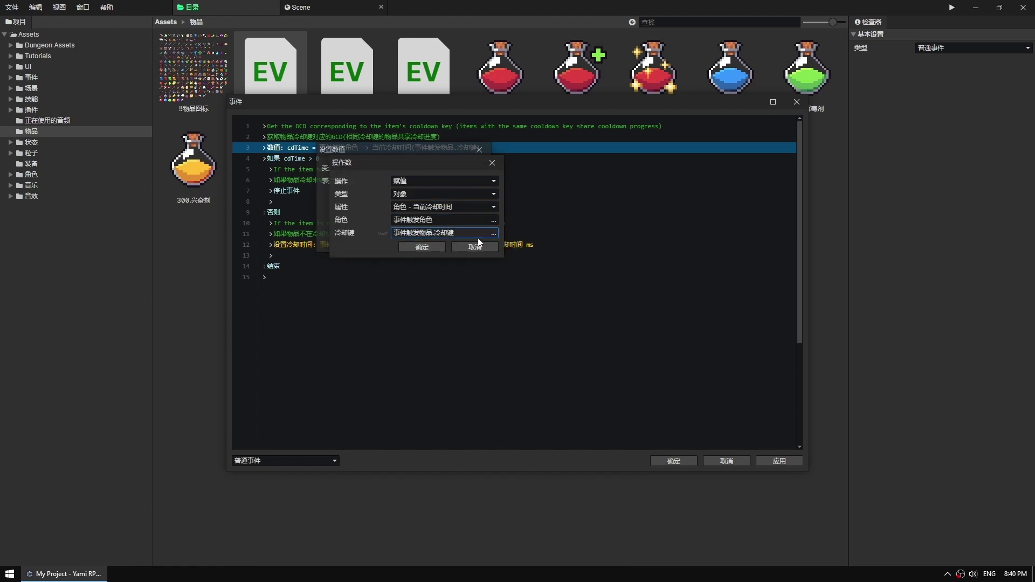
left_click(478, 247)
left_click(469, 249)
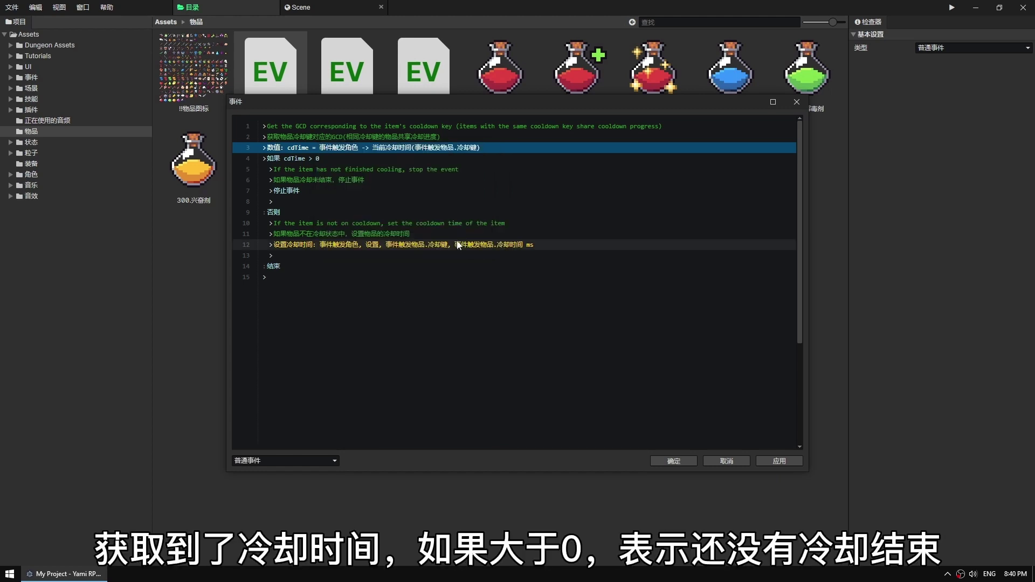
Examine the event's cdTime > 0 branch with 停止事件 and the else branch's 设置冷却时间 command, and close the event without changes.
left_click(342, 159)
left_click(336, 169)
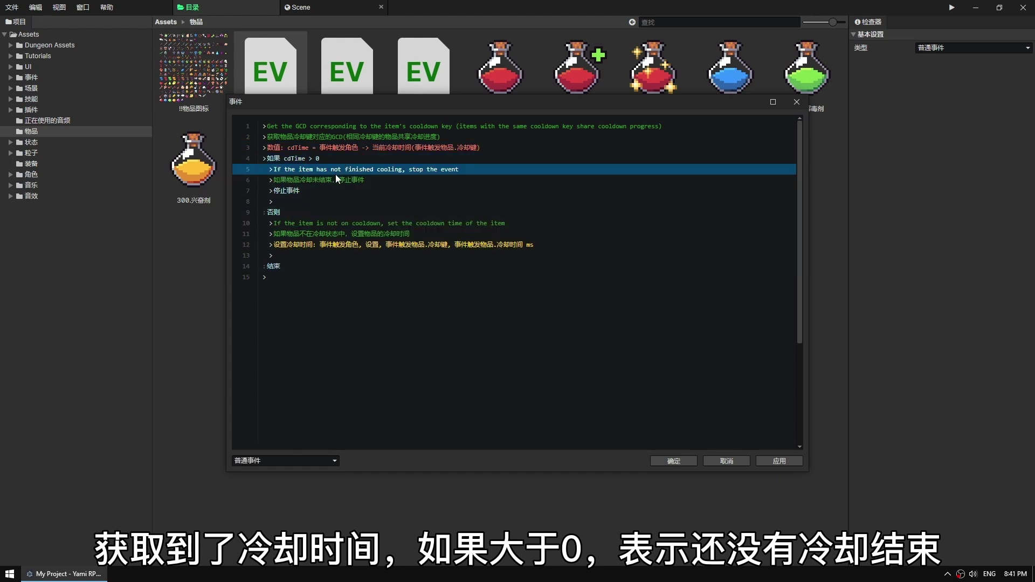
left_click(333, 180)
left_click(328, 191)
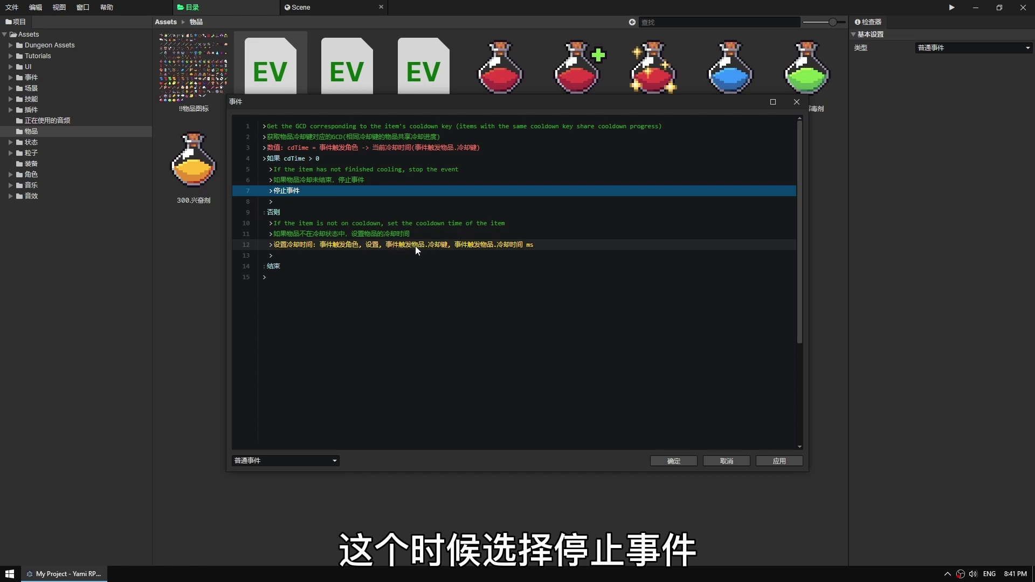
left_click(534, 244)
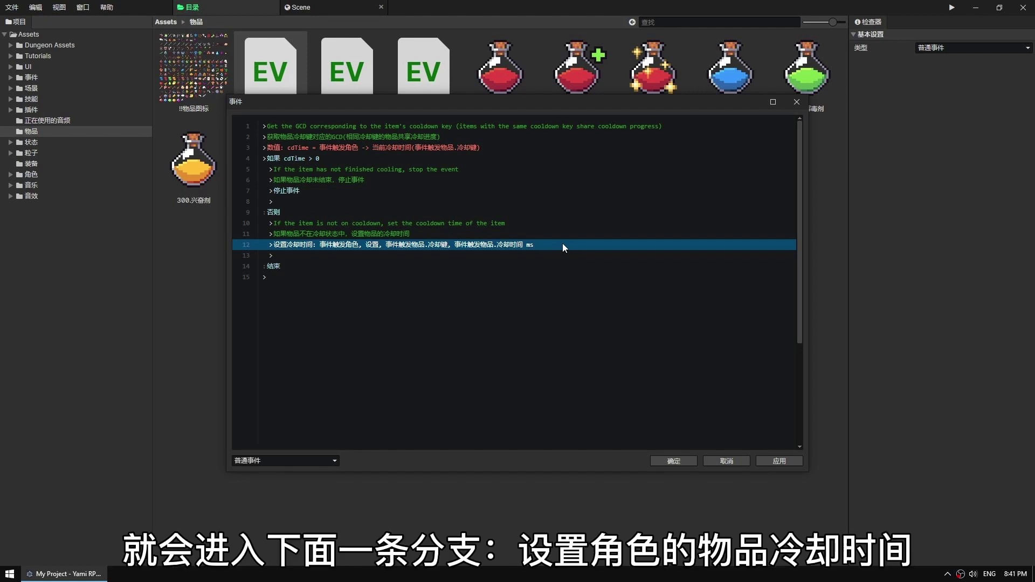
left_click(524, 253)
left_click(725, 461)
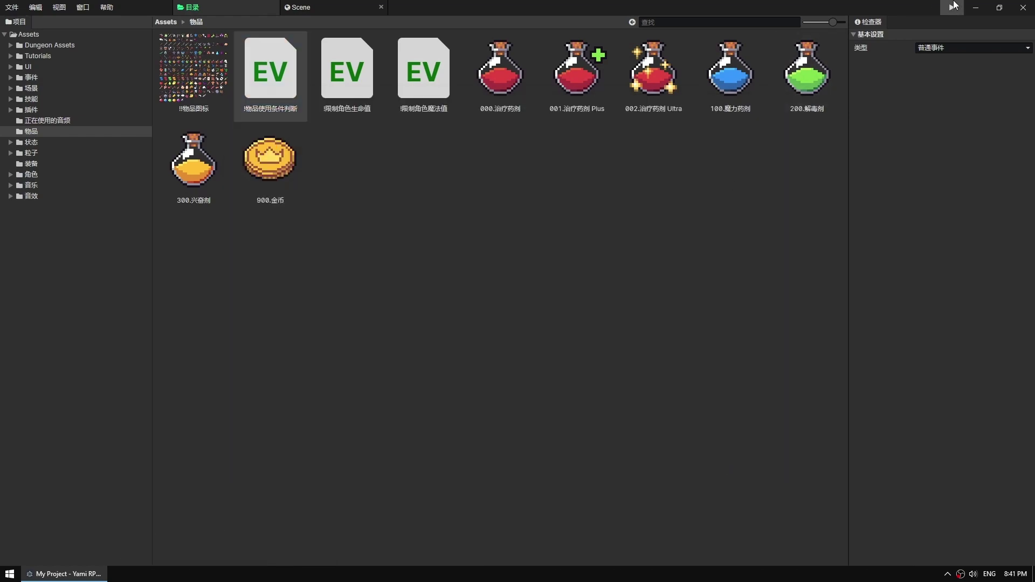
Run the game to check the shortcut bar for items, and return to the editor.
left_click(952, 7)
left_click(534, 335)
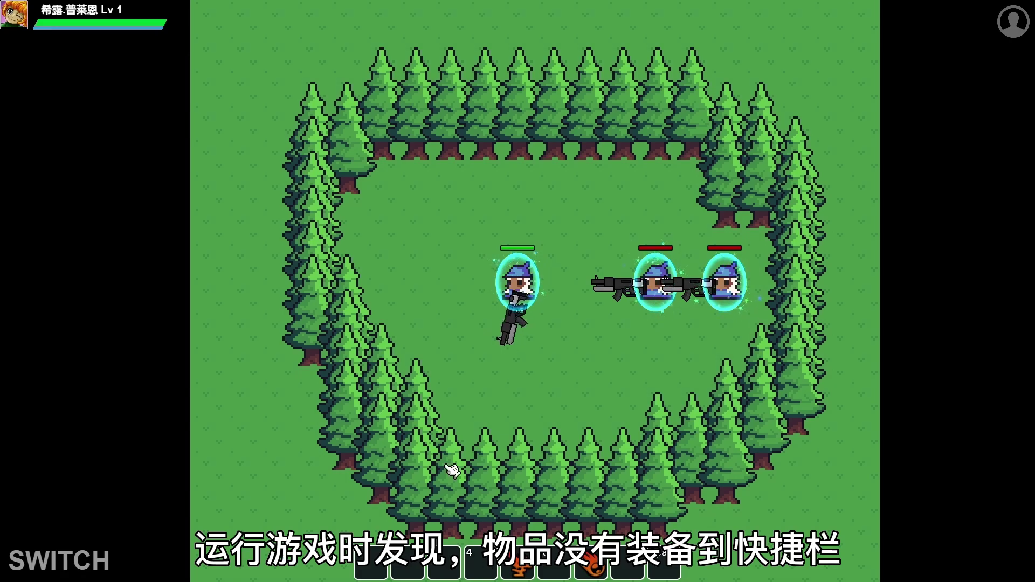
key("Escape")
key("Escape")
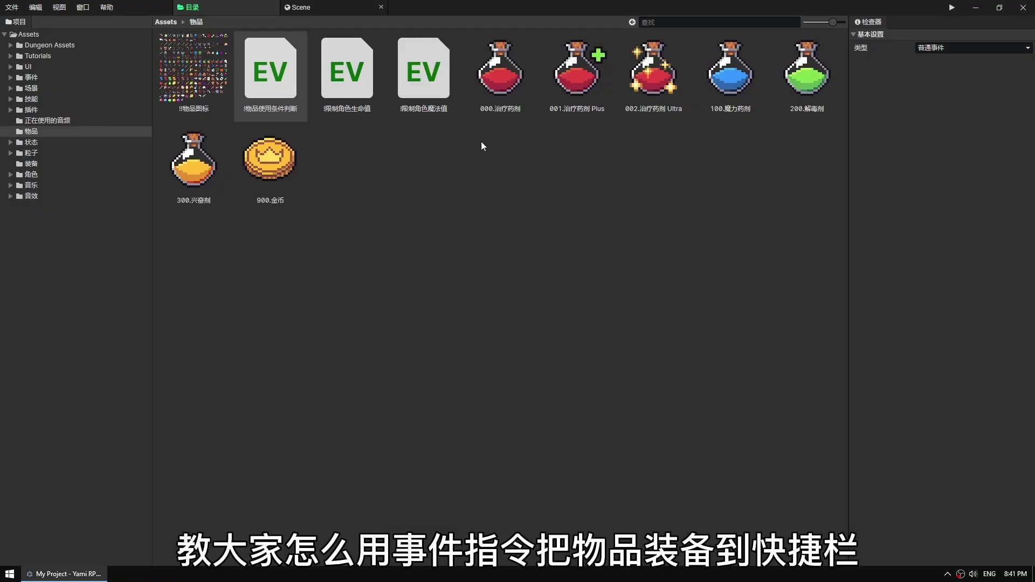
Open the 创建事件 event of 玩家角色 in the Tutorials folder.
left_click(166, 22)
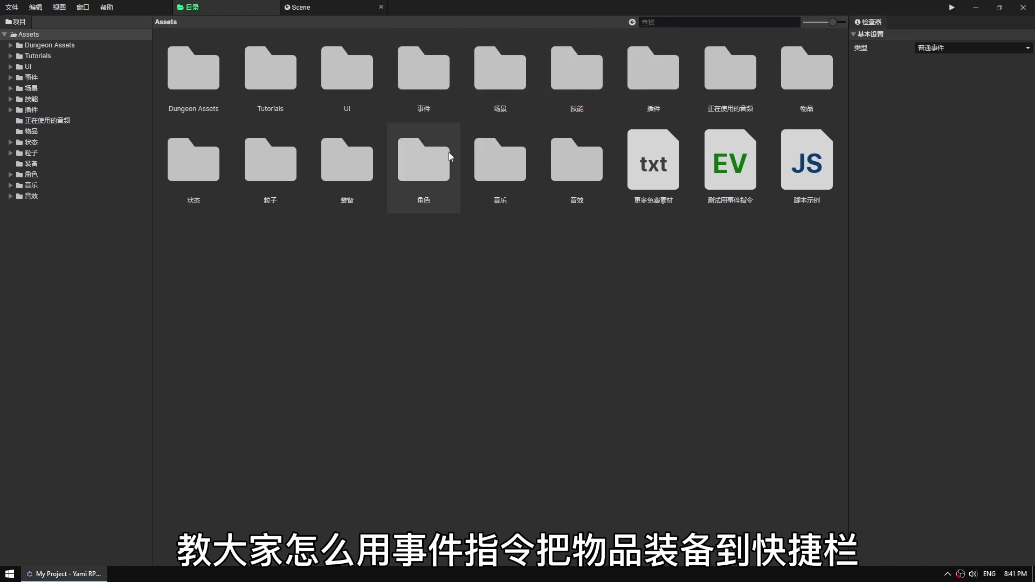
double_click(267, 69)
left_click(580, 251)
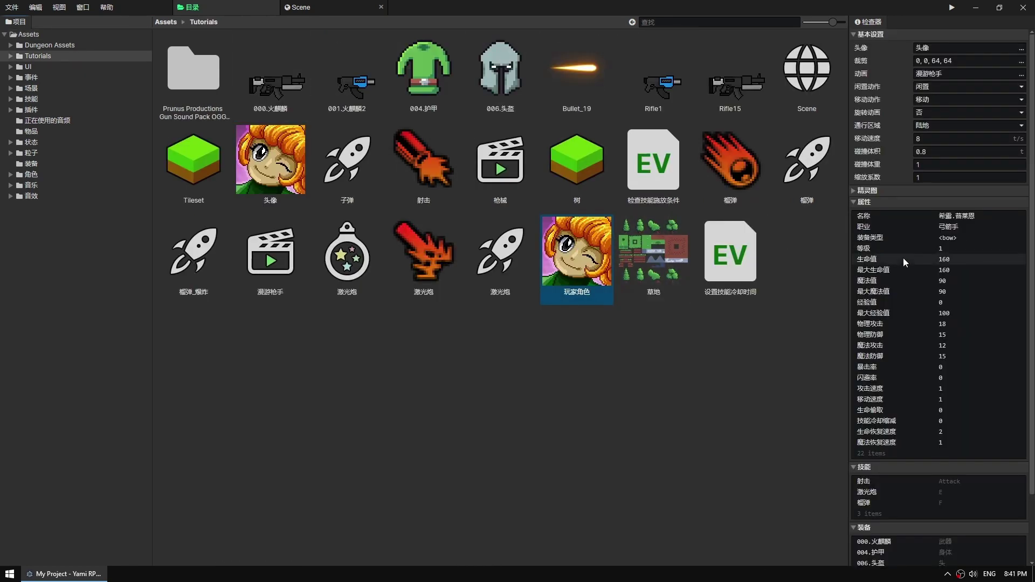
scroll(940, 293, "down", 3)
double_click(869, 524)
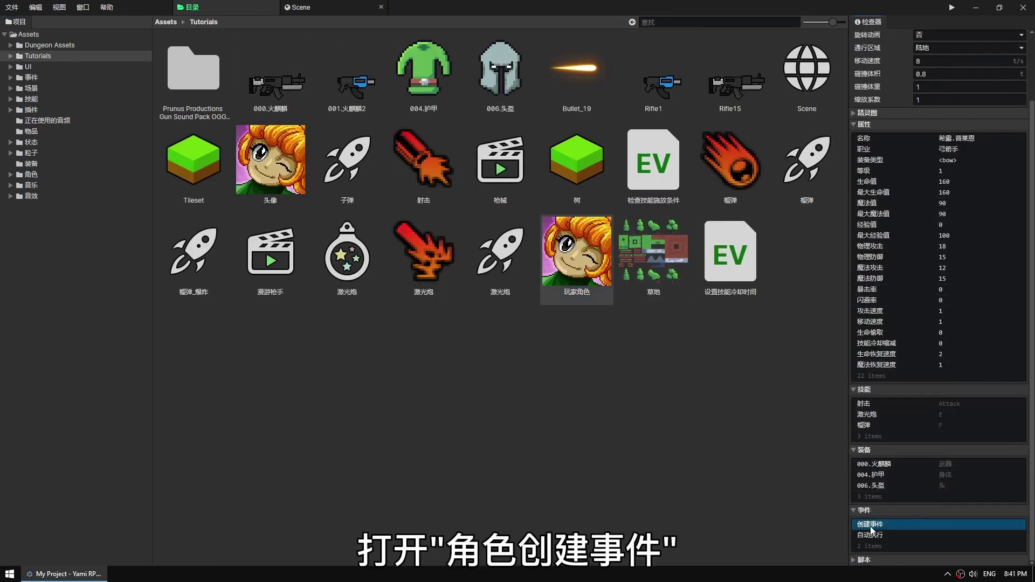
Add a 设置快捷键 command on the event's empty line that assigns item 000.治疗药剂 to shortcut key 1.
left_click(495, 252)
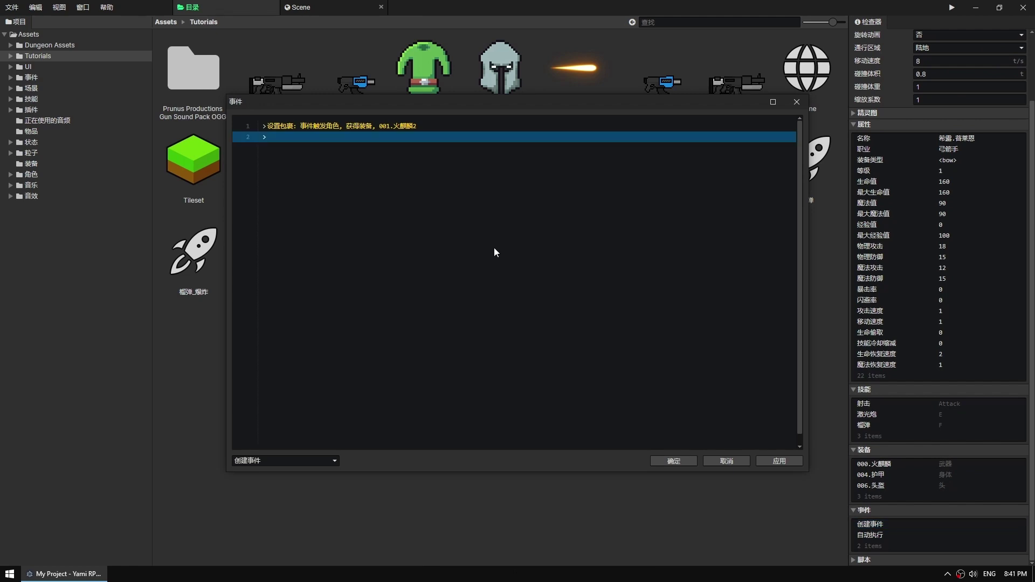
double_click(494, 248)
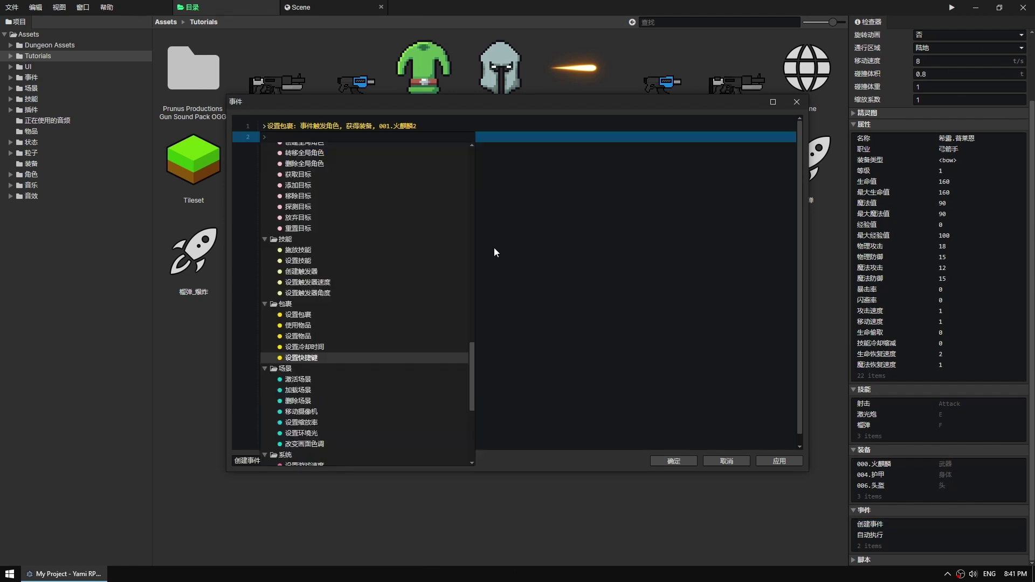
left_click(298, 357)
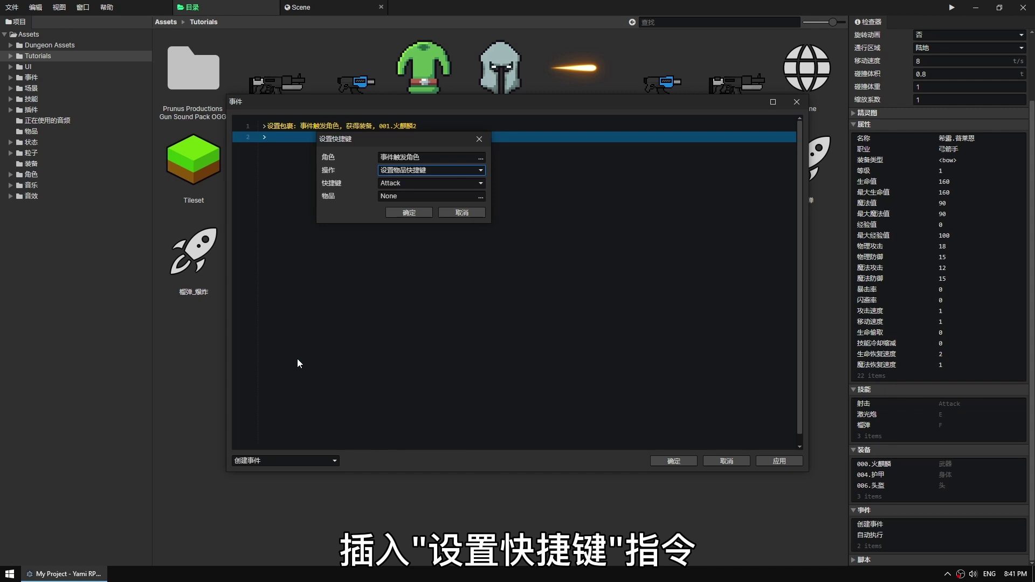
left_click(480, 183)
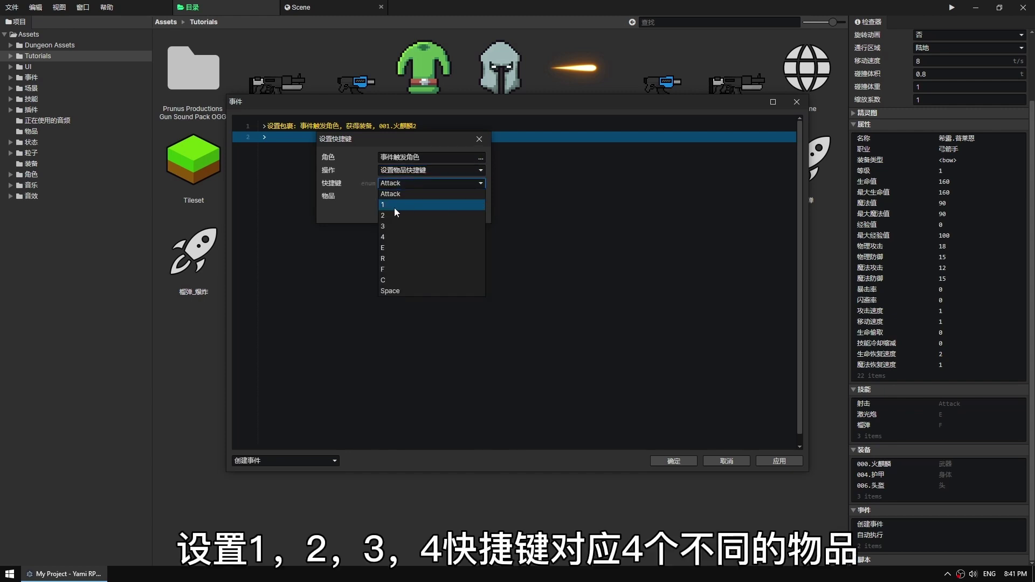
left_click(393, 208)
left_click(479, 197)
double_click(398, 164)
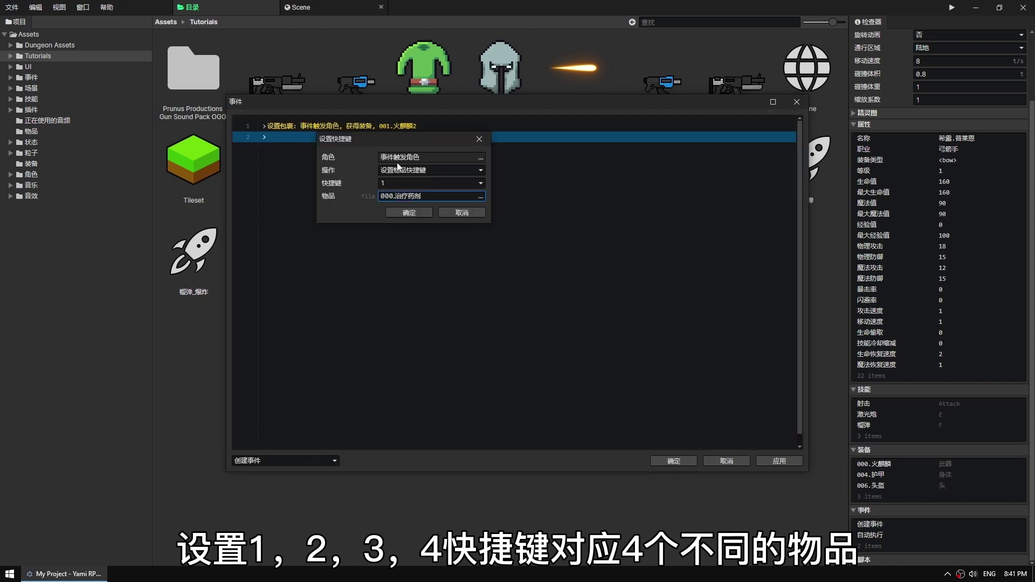
left_click(410, 212)
left_click(410, 139)
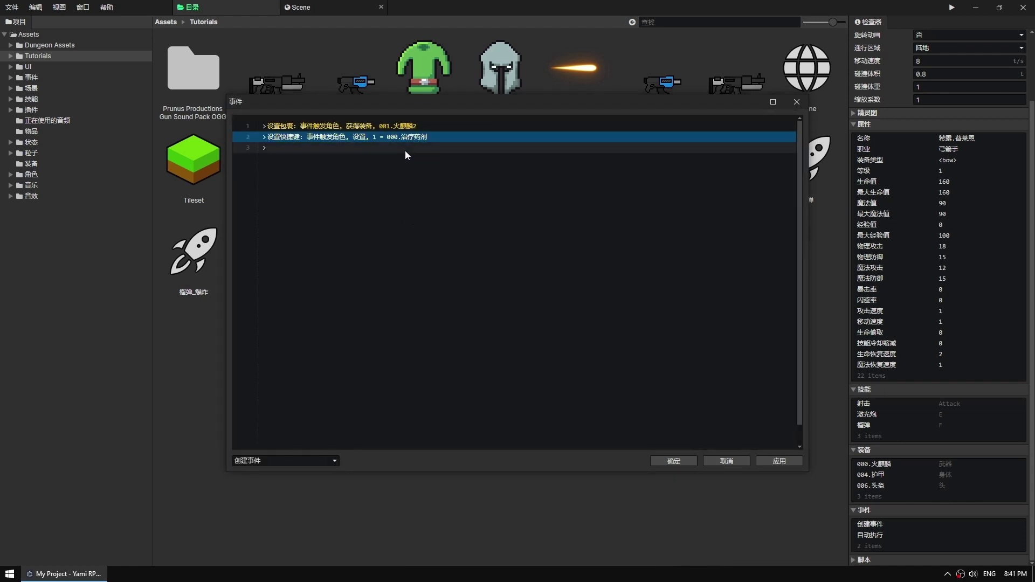
Add a 设置快捷键 command that assigns item 001.治疗药剂 Plus to shortcut key 2.
double_click(406, 151)
left_click(302, 368)
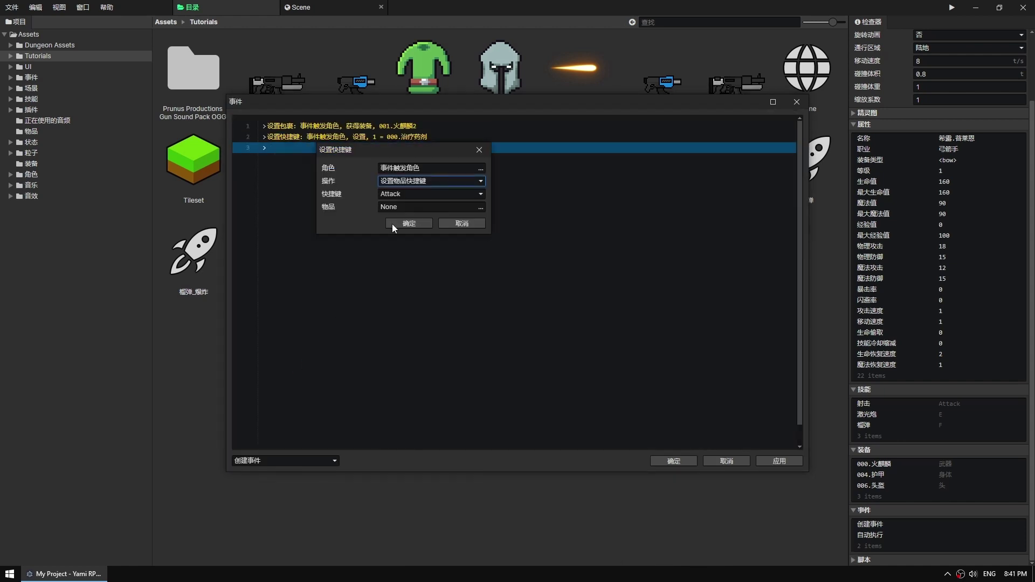
left_click(393, 195)
left_click(390, 225)
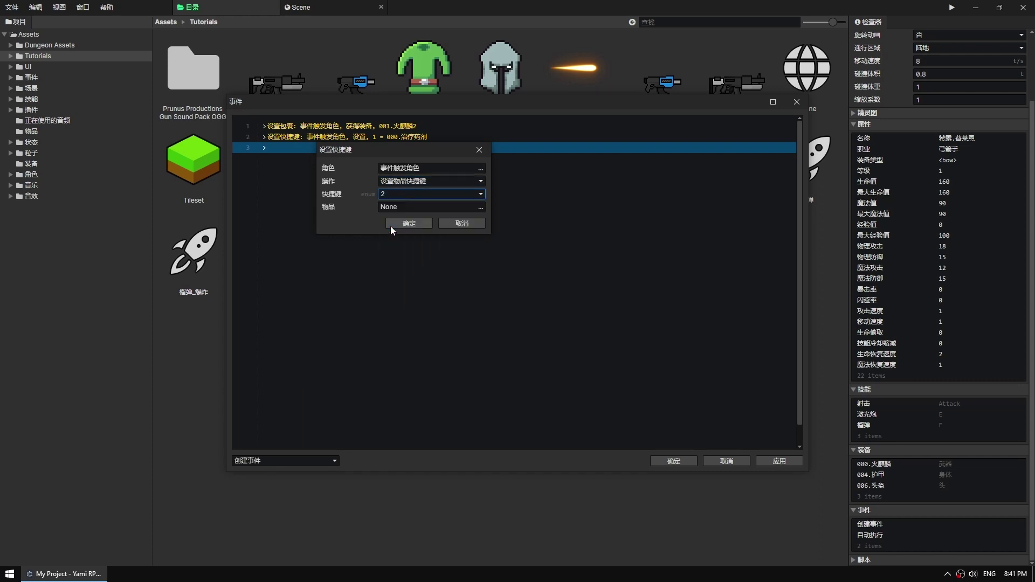
left_click(480, 207)
double_click(470, 171)
left_click(409, 224)
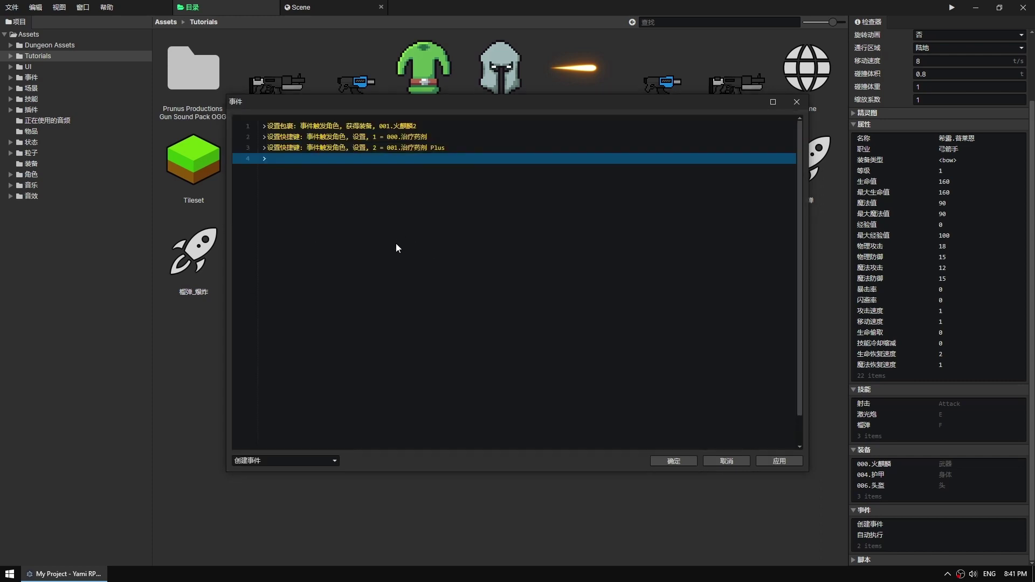
Add a 设置快捷键 command that assigns item 002.治疗药剂 Ultra to shortcut key 3.
key("Return")
left_click(302, 379)
left_click(399, 204)
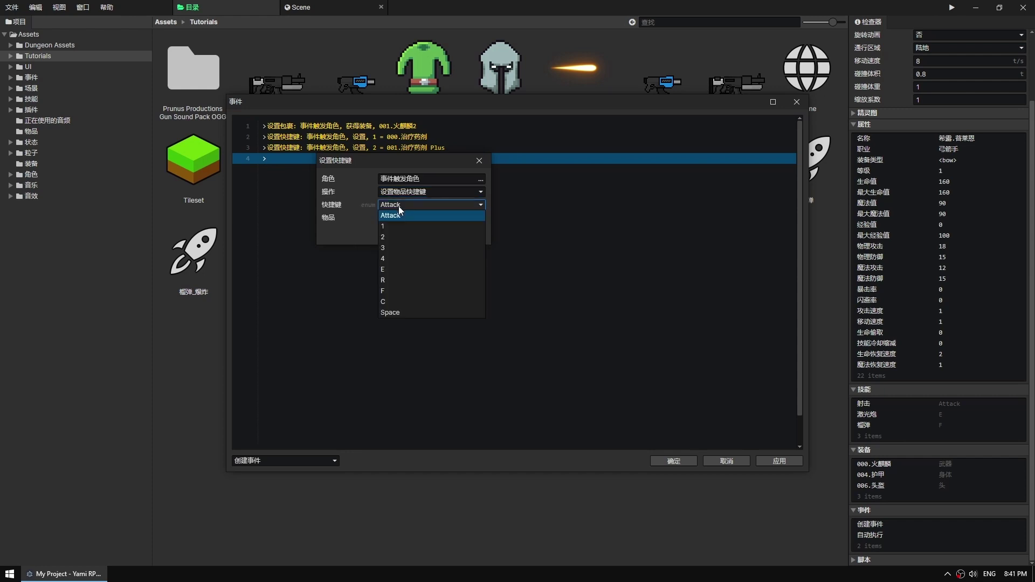
left_click(394, 239)
left_click(480, 217)
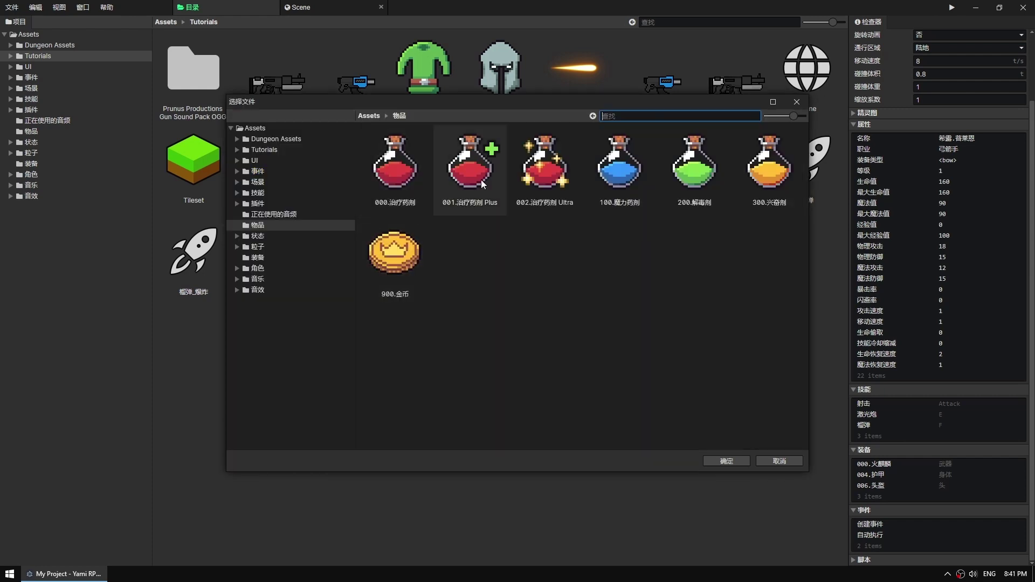
double_click(530, 165)
left_click(419, 234)
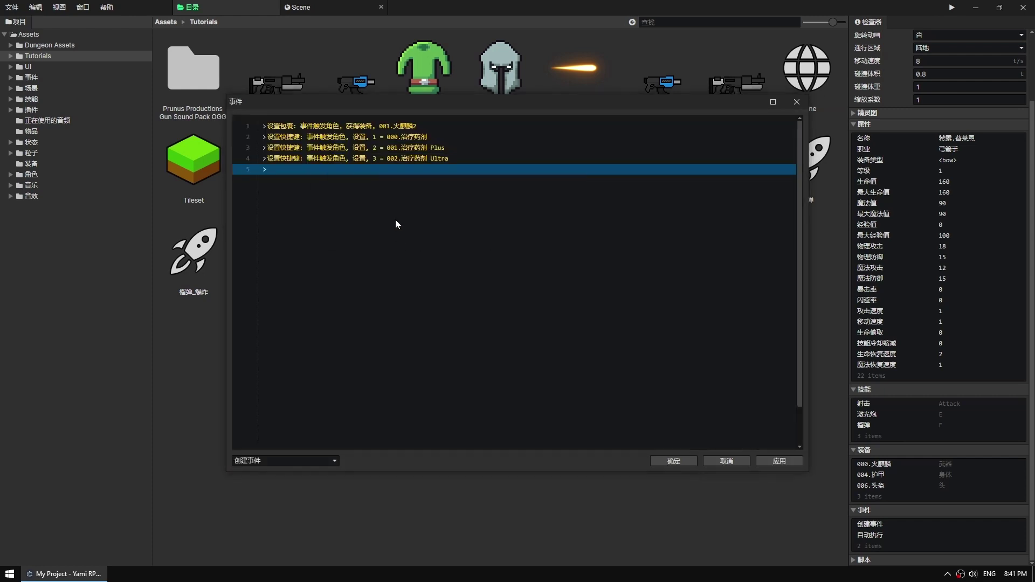
Add a 设置快捷键 command that assigns item 100.魔力药剂 to shortcut key 4, and save the 创建事件 event.
key("Return")
left_click(301, 390)
left_click(402, 215)
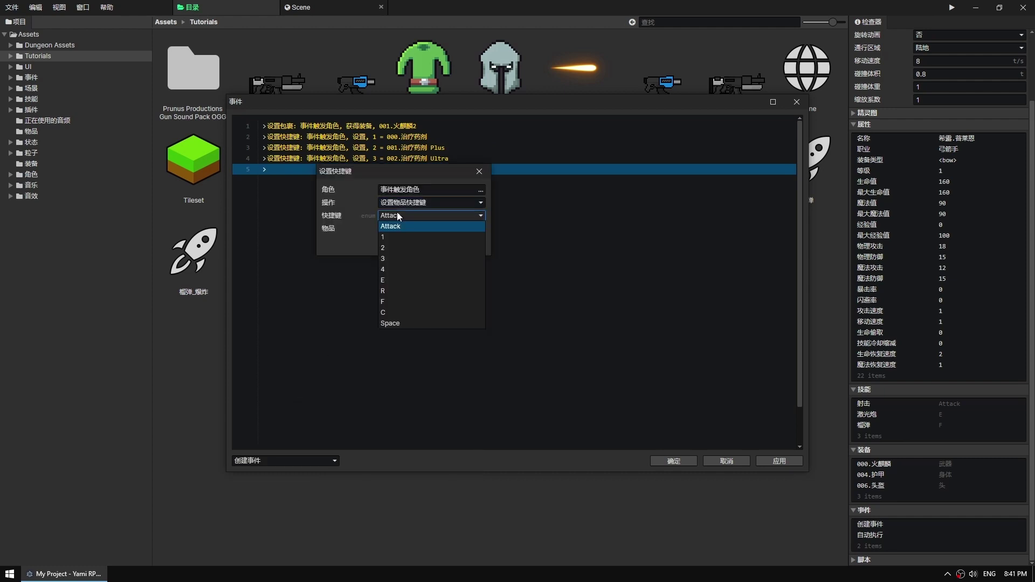
left_click(391, 269)
left_click(480, 228)
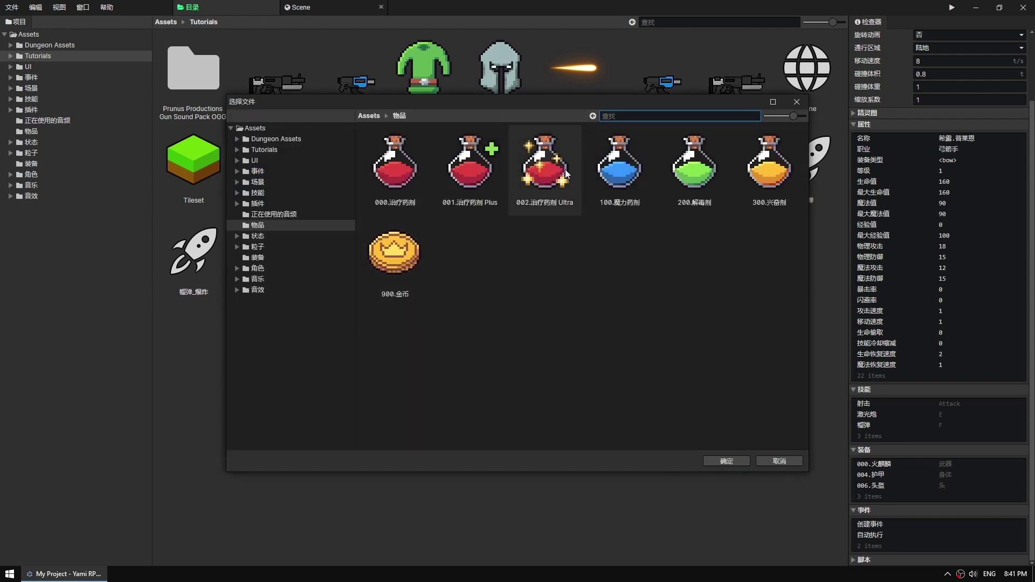
double_click(609, 170)
left_click(413, 245)
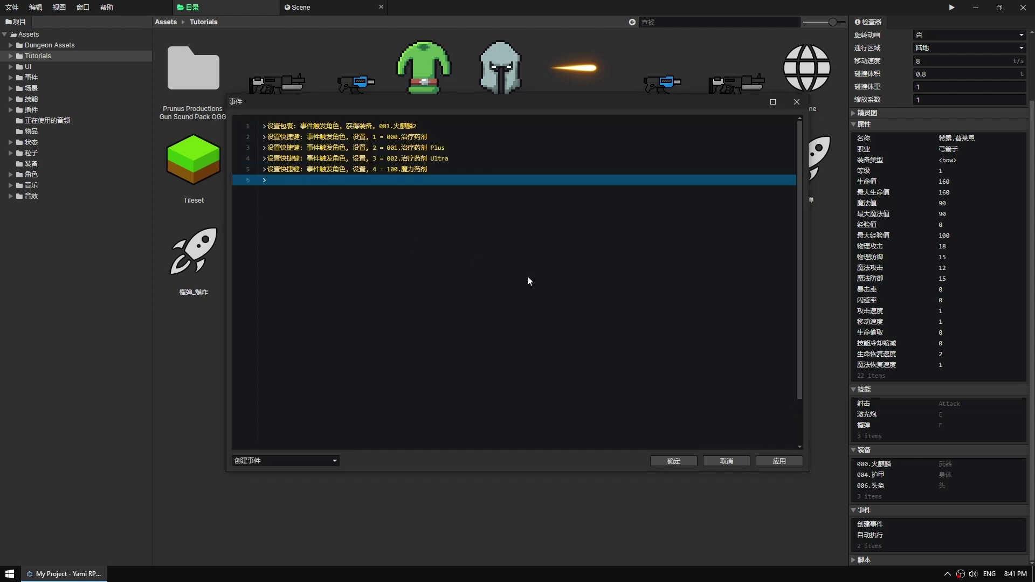
left_click(673, 461)
Playtest the game, use the items on shortcuts 1 and 4 repeatedly to check their cooldowns, and close the game.
left_click(952, 6)
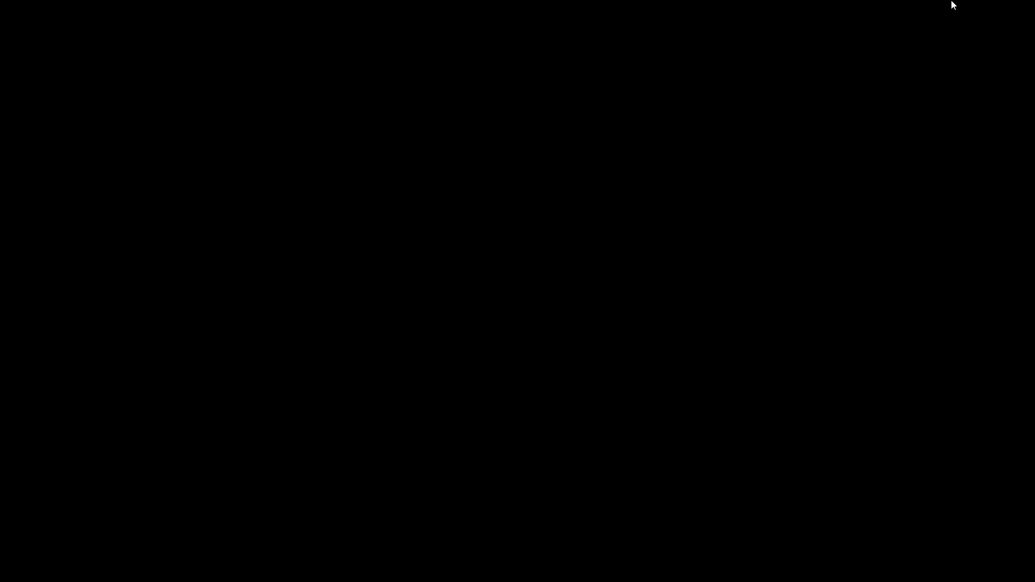
left_click(567, 335)
left_click(371, 561)
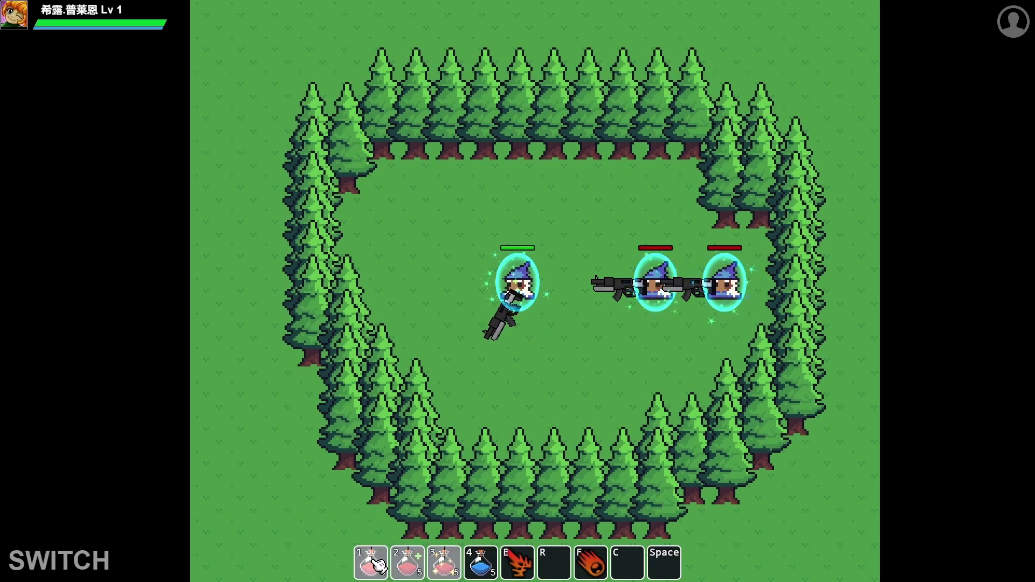
left_click(479, 562)
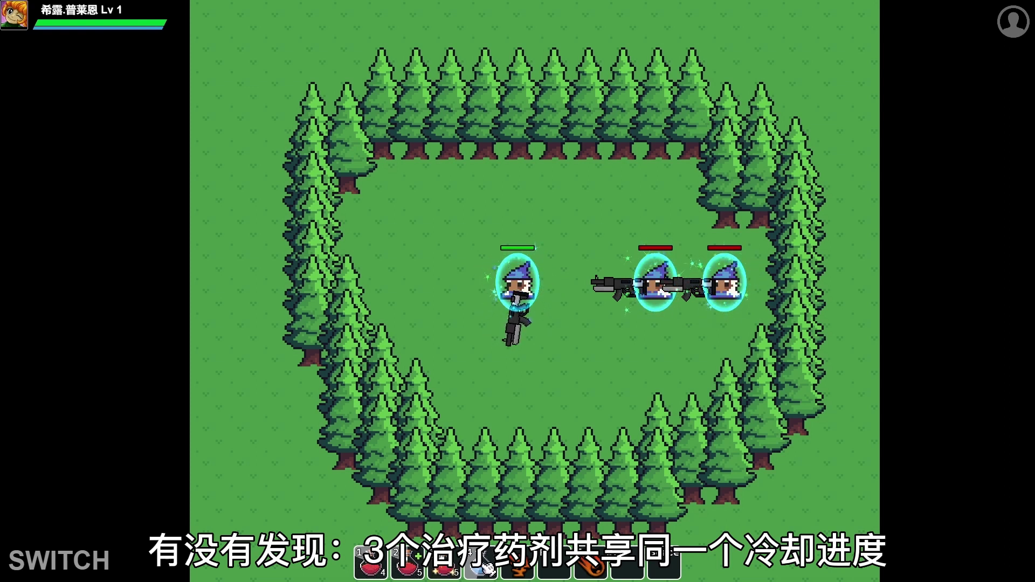
left_click(372, 564)
left_click(479, 562)
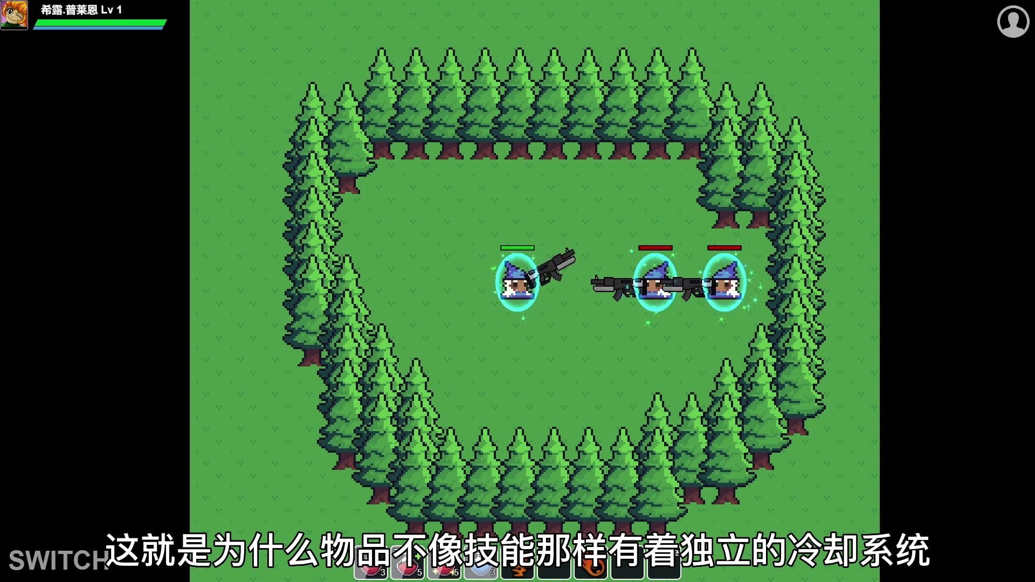
key("alt+F4")
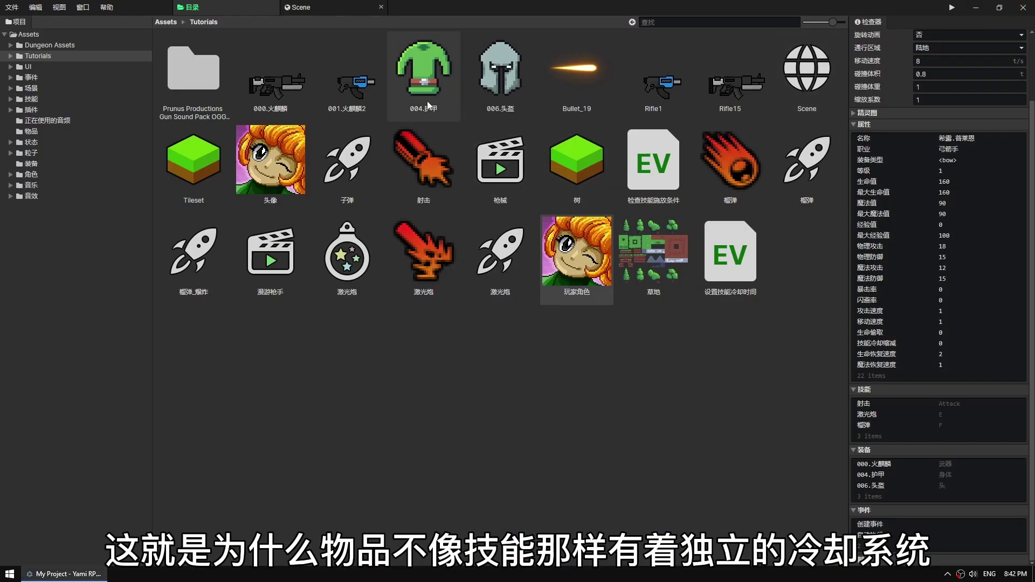
In the 物品 folder, inspect the 冷却键 attribute and its option for 000.治疗药剂, leaving it as is.
left_click(165, 22)
left_click(799, 63)
double_click(799, 63)
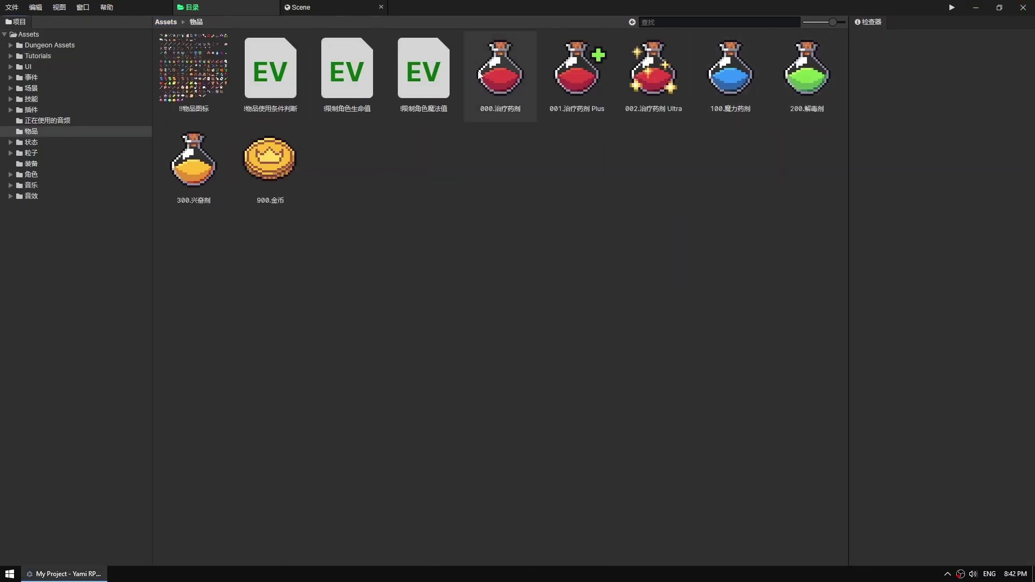
left_click(499, 70)
left_click(869, 111)
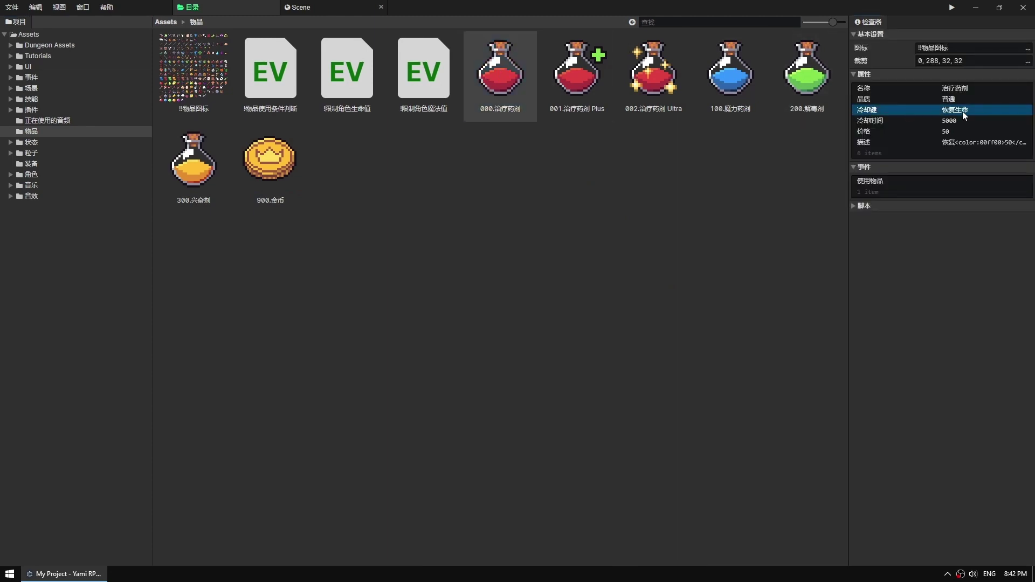
double_click(954, 111)
left_click(506, 270)
left_click(507, 270)
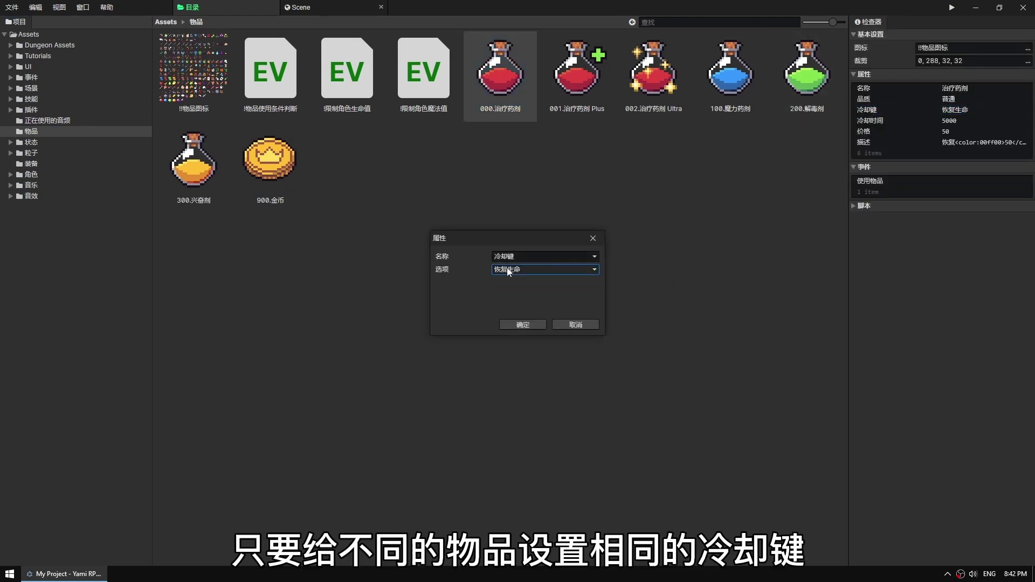
left_click(593, 238)
Compare the 冷却键 attribute of 001.治疗药剂 Plus, 002.治疗药剂 Ultra, 100.魔力药剂, 200.解毒剂 and 300.兴奋剂.
left_click(568, 65)
left_click(926, 108)
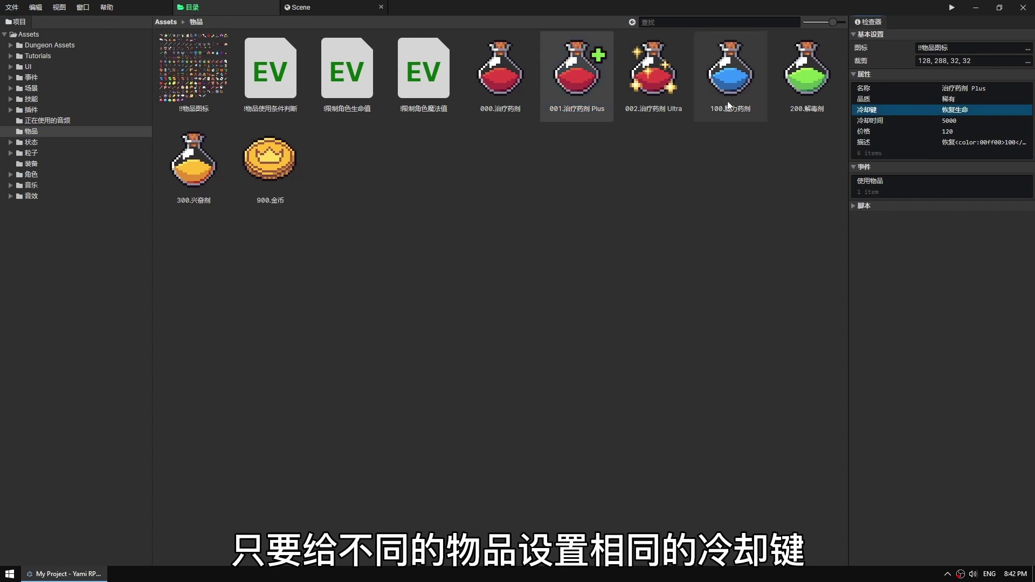
left_click(679, 79)
left_click(873, 111)
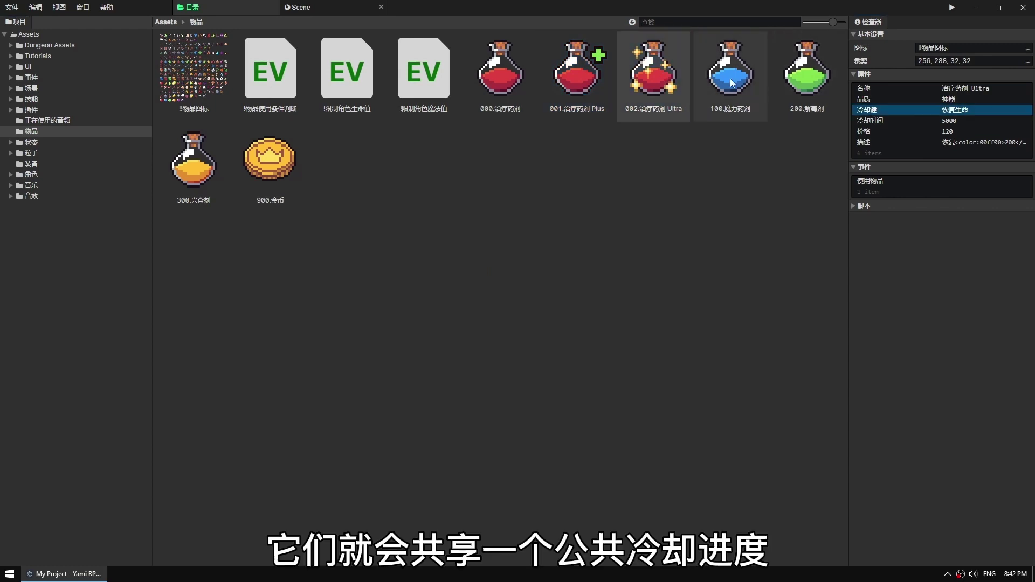
left_click(730, 75)
left_click(939, 111)
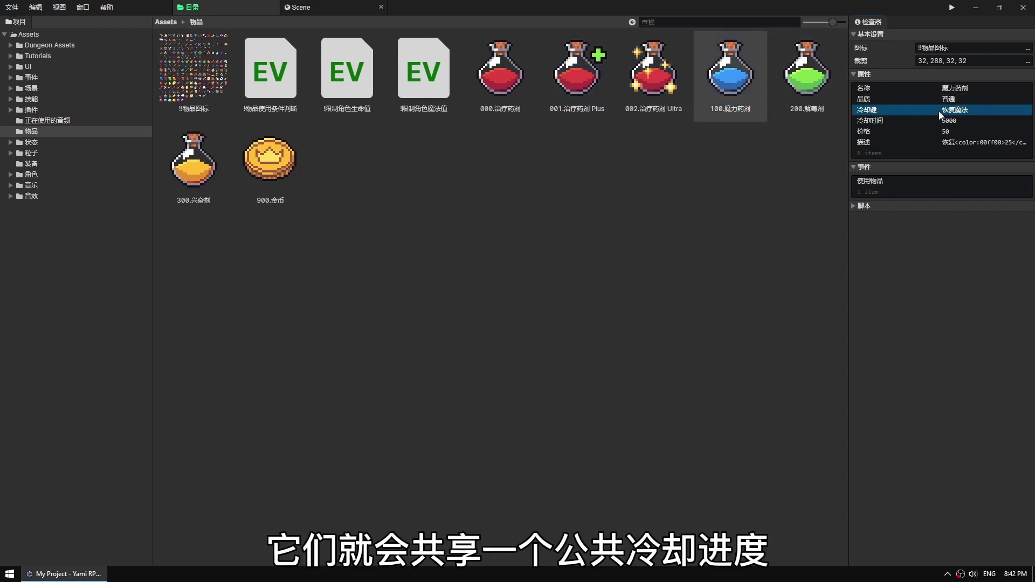
left_click(814, 78)
left_click(195, 160)
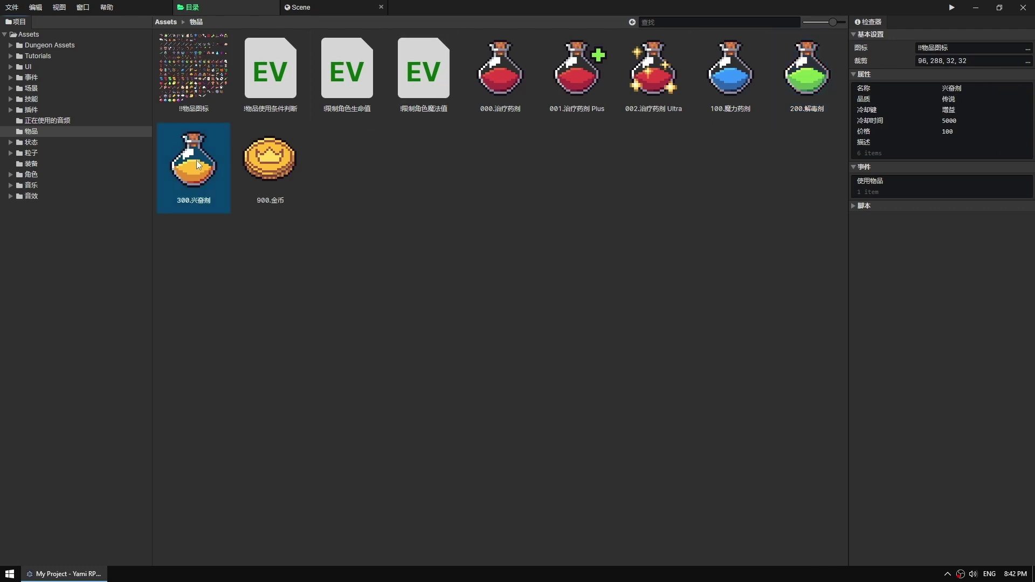
Remove the 设置物品 (事件触发物品, 减少, 1) command from the 使用物品 event of 000.治疗药剂 and save it.
left_click(500, 73)
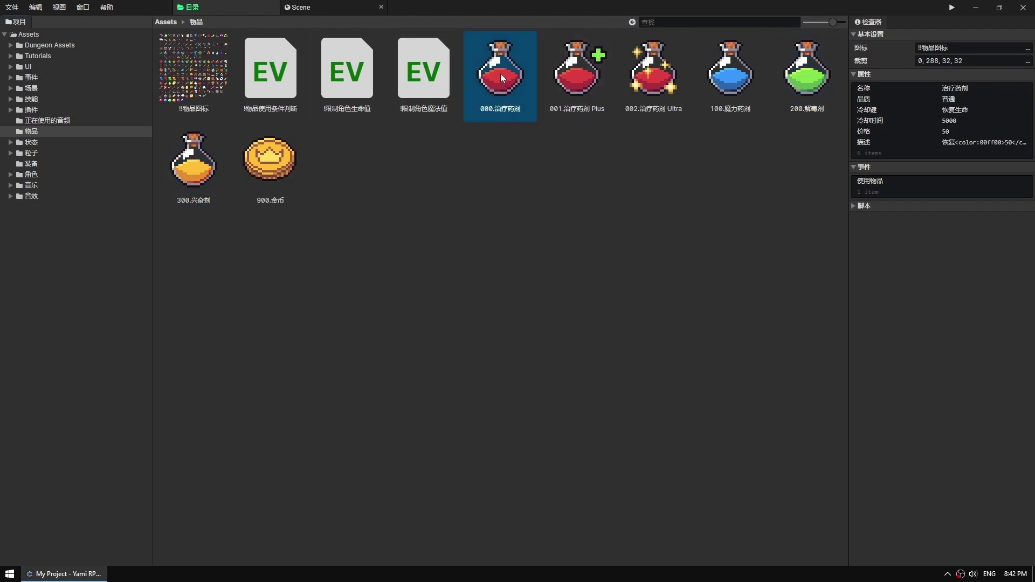
double_click(881, 183)
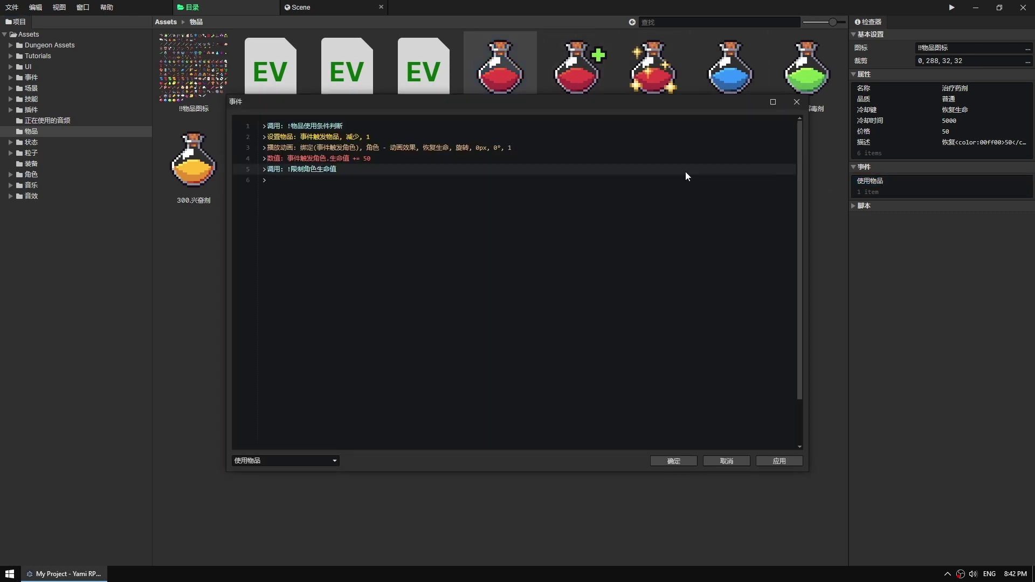
left_click(343, 137)
key("Delete")
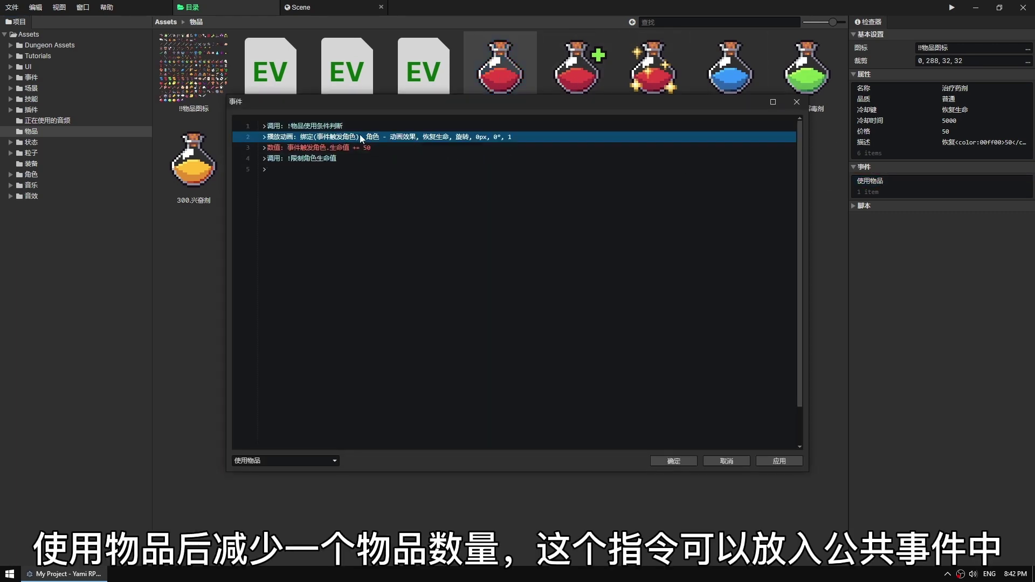
left_click(674, 461)
Add the command 设置物品: 事件触发物品, 减少, 1 after 设置冷却时间 in the 否则 branch of !物品使用条件判断 and save it.
double_click(270, 64)
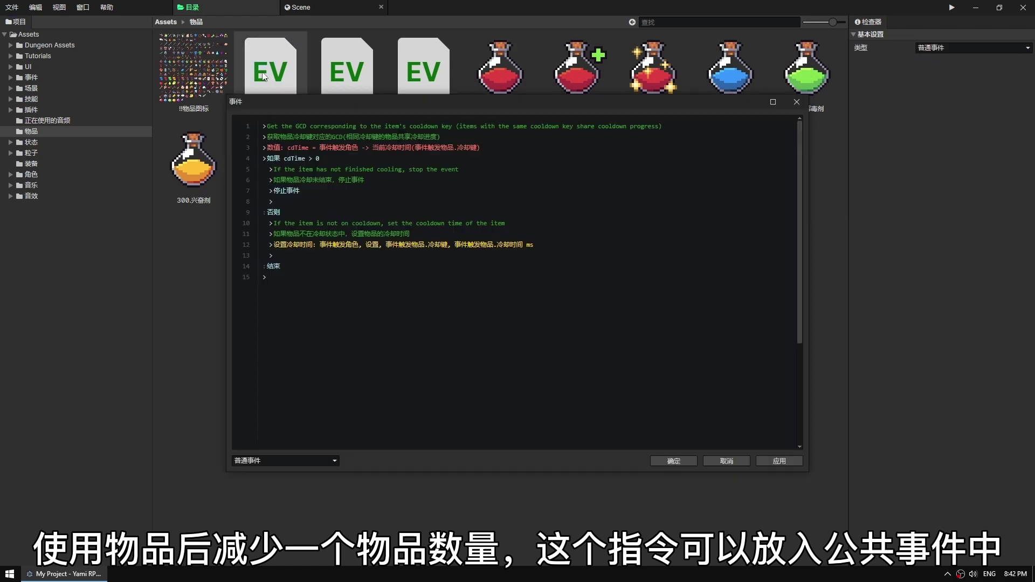
left_click(323, 255)
type("设置物品: 事件触发物品, 减少, 1")
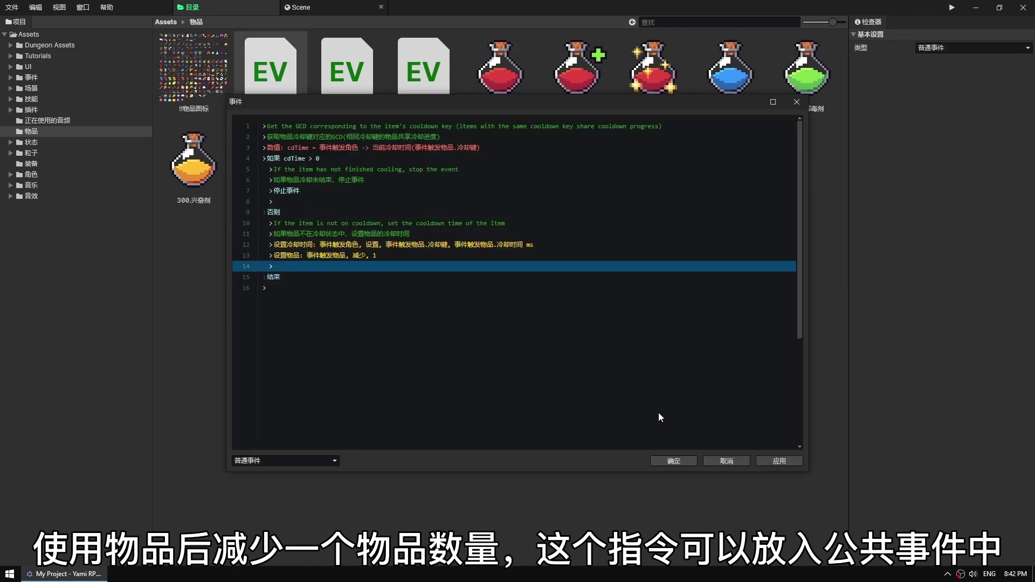
left_click(673, 460)
Delete the 设置物品 reduction command from the 使用物品 event of 001.治疗药剂 Plus and save it.
left_click(591, 107)
double_click(882, 183)
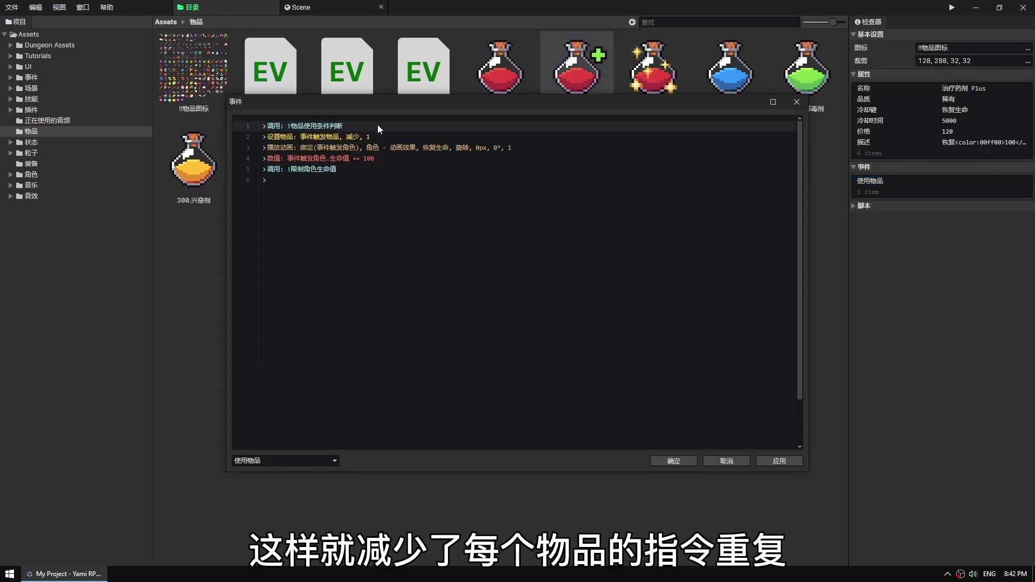
left_click(325, 138)
key("Delete")
left_click(673, 461)
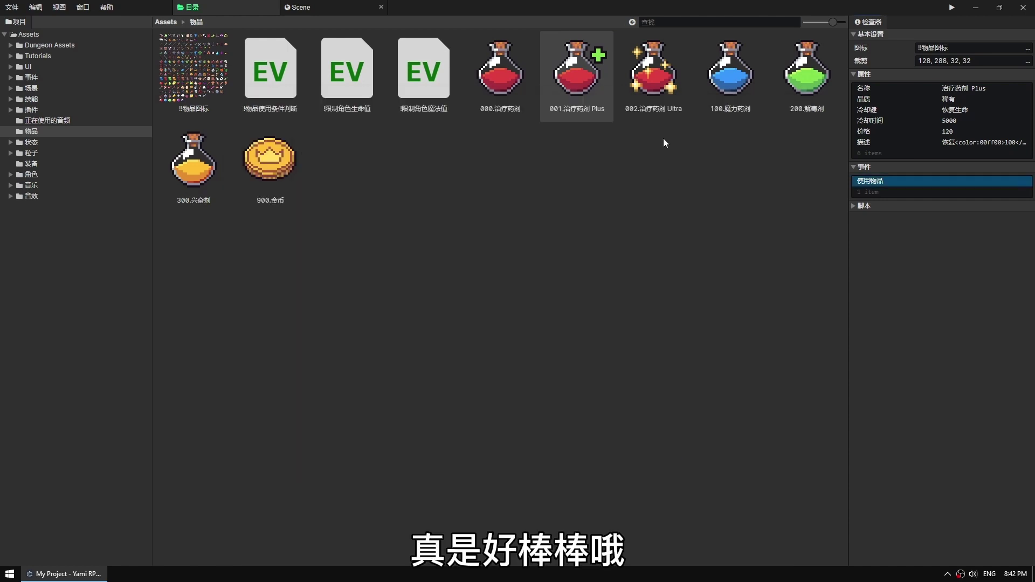
Delete the 设置物品 reduction command from the 使用物品 event of 002.治疗药剂 Ultra and save it.
left_click(653, 76)
double_click(884, 183)
left_click(357, 138)
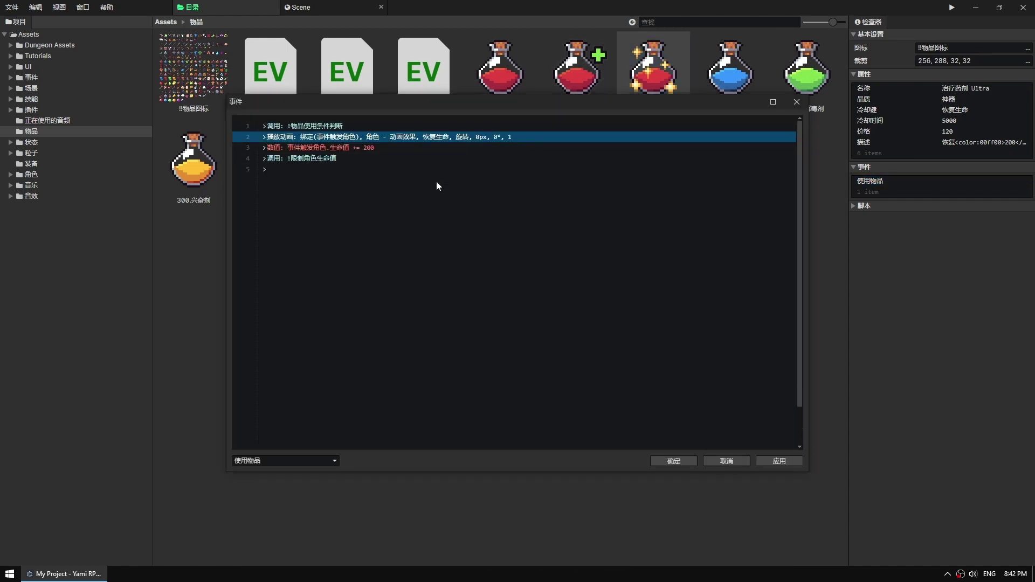
left_click(669, 463)
Delete the 设置物品 reduction command from the 使用物品 event of 100.魔力药剂 and save it.
left_click(727, 113)
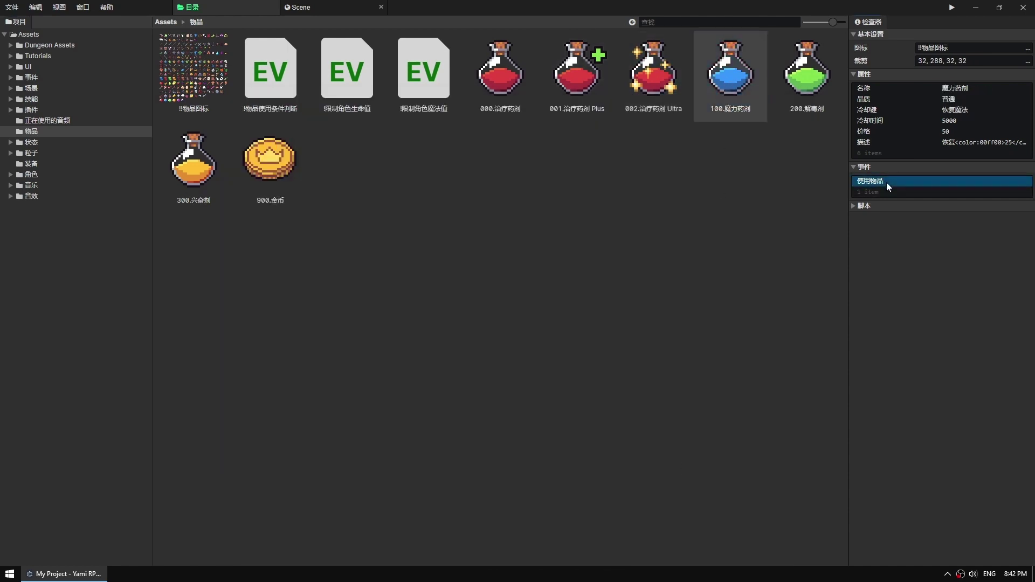
double_click(886, 183)
left_click(374, 136)
key("Delete")
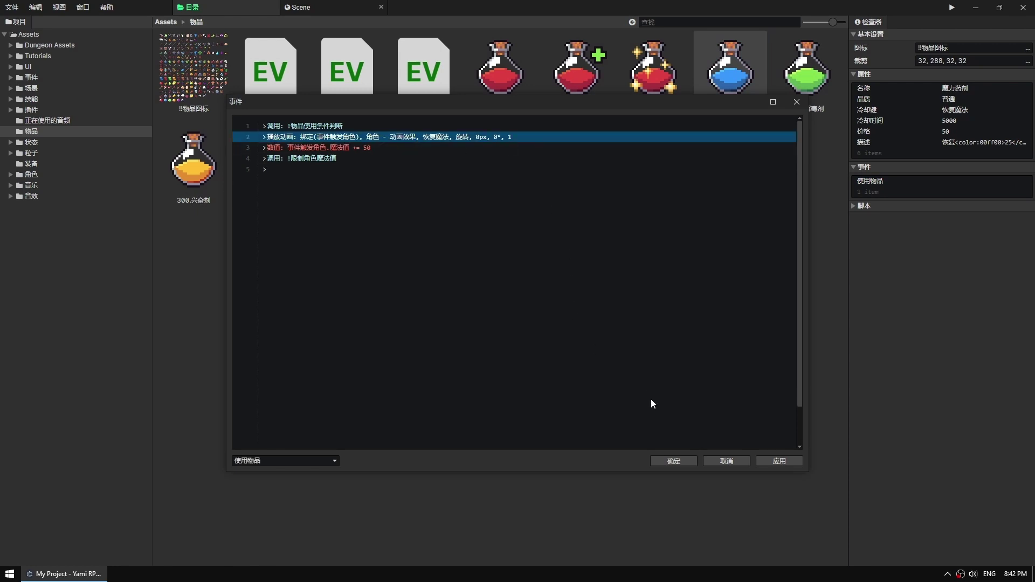
left_click(673, 461)
Delete the 设置物品 reduction command from the 使用物品 event of 200.解毒剂 and save it.
left_click(780, 104)
left_click(881, 183)
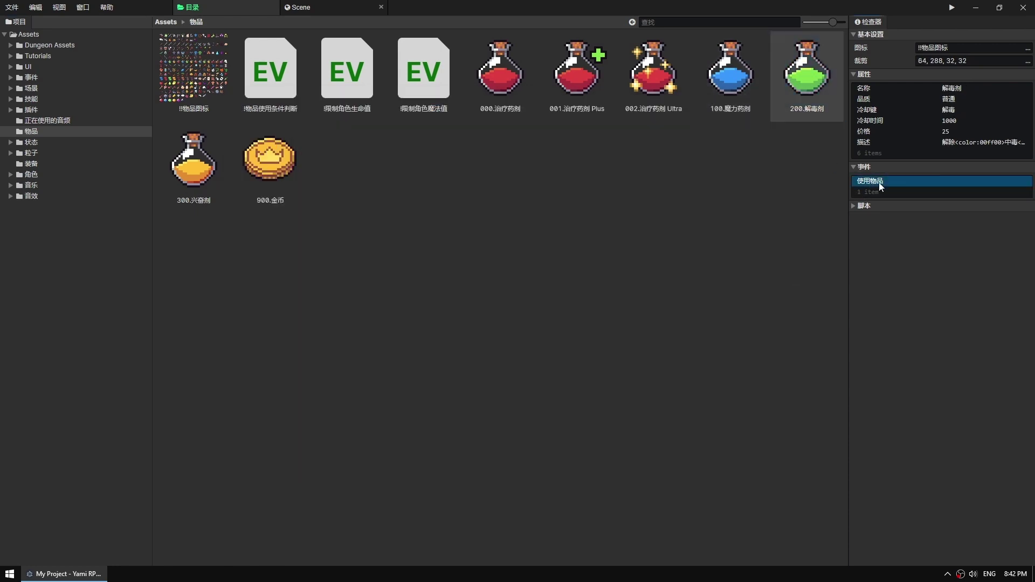
double_click(881, 183)
left_click(373, 138)
key("Delete")
left_click(671, 461)
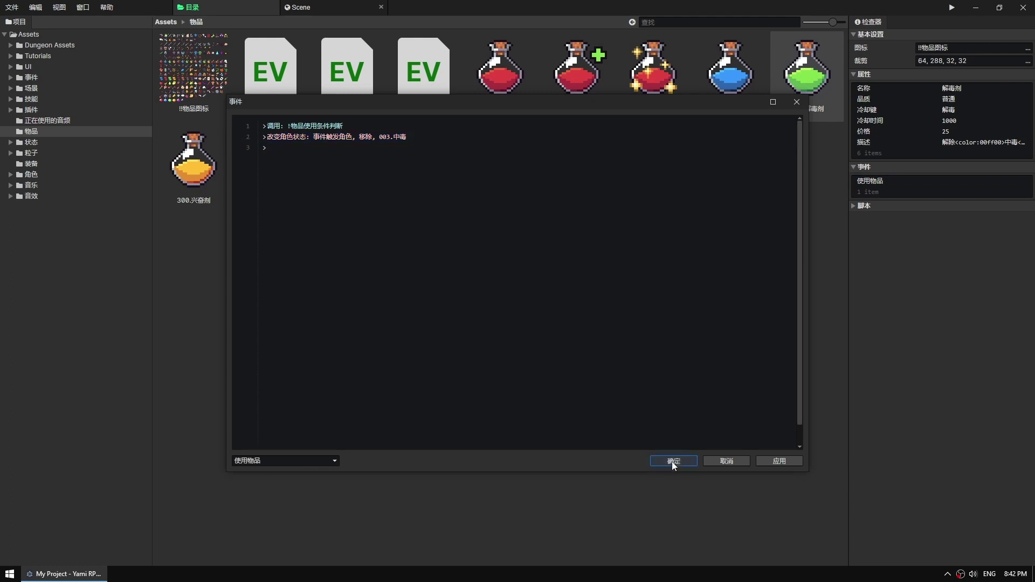
Delete the 设置物品 reduction command from the 使用物品 event of 300.兴奋剂 and save it.
left_click(194, 164)
double_click(881, 183)
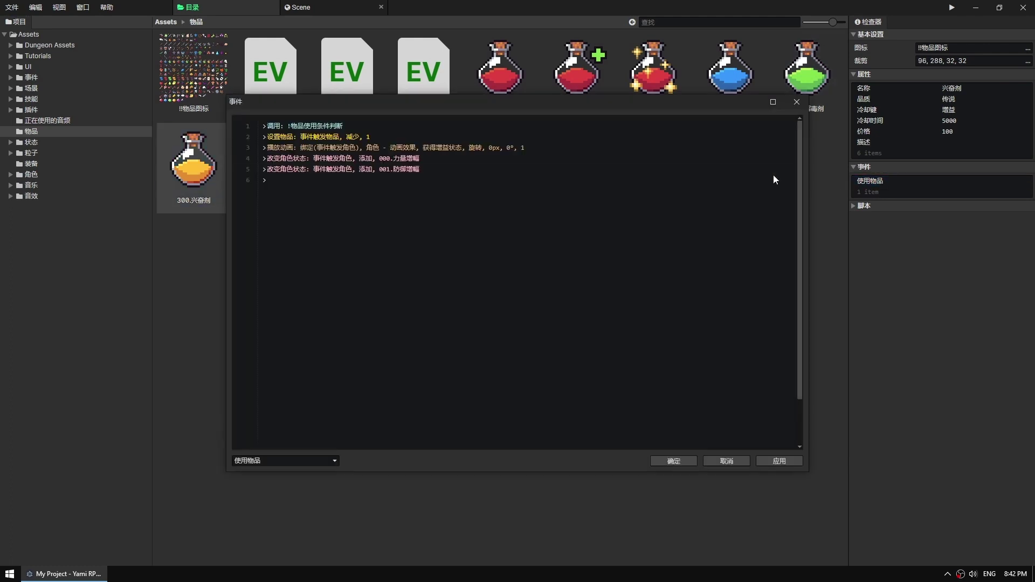
left_click(354, 139)
key("Delete")
left_click(674, 462)
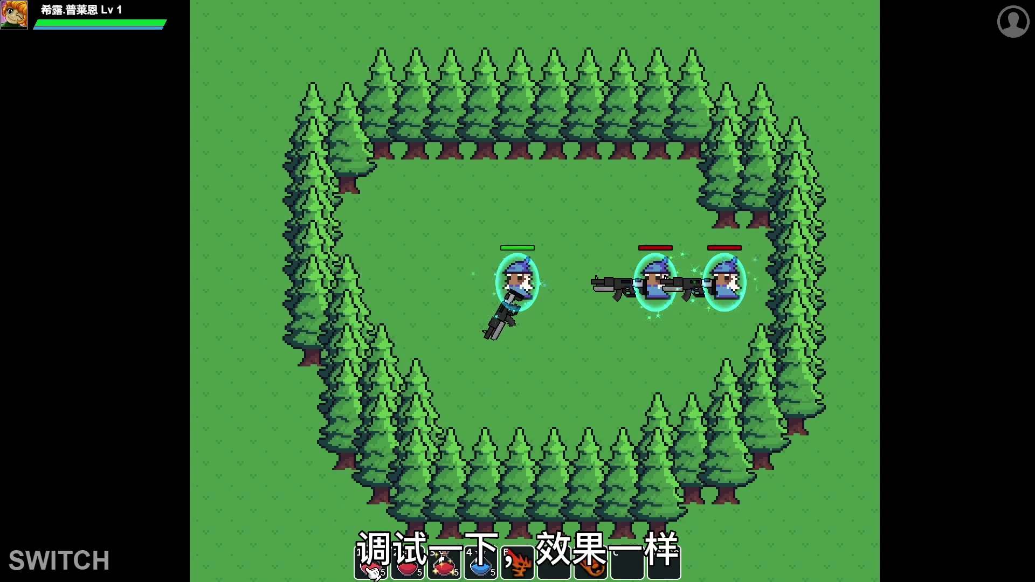
Use the items on shortcuts 1 and 4 in the playtest to check the shared reduction command, and close the game.
left_click(367, 568)
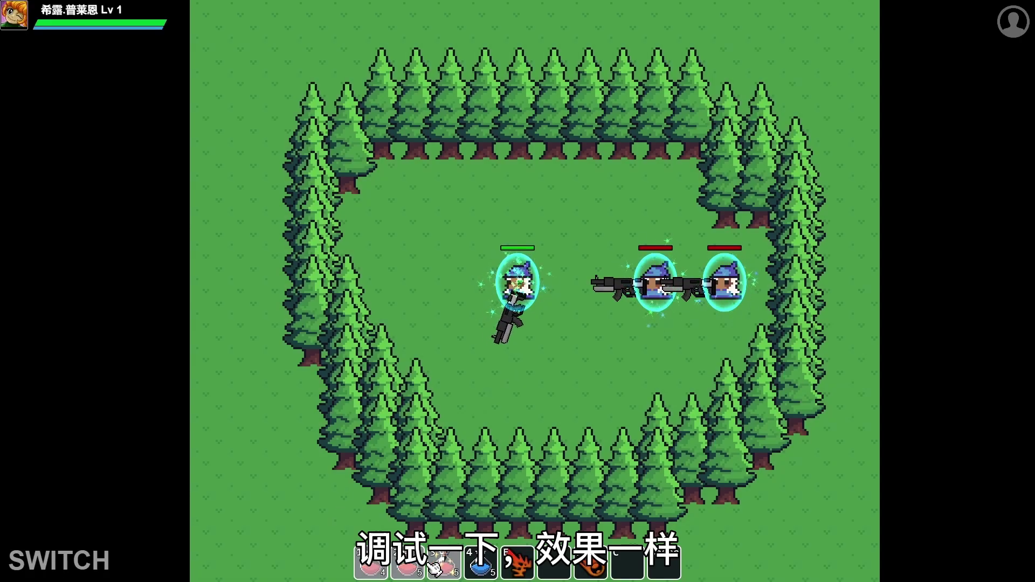
left_click(479, 563)
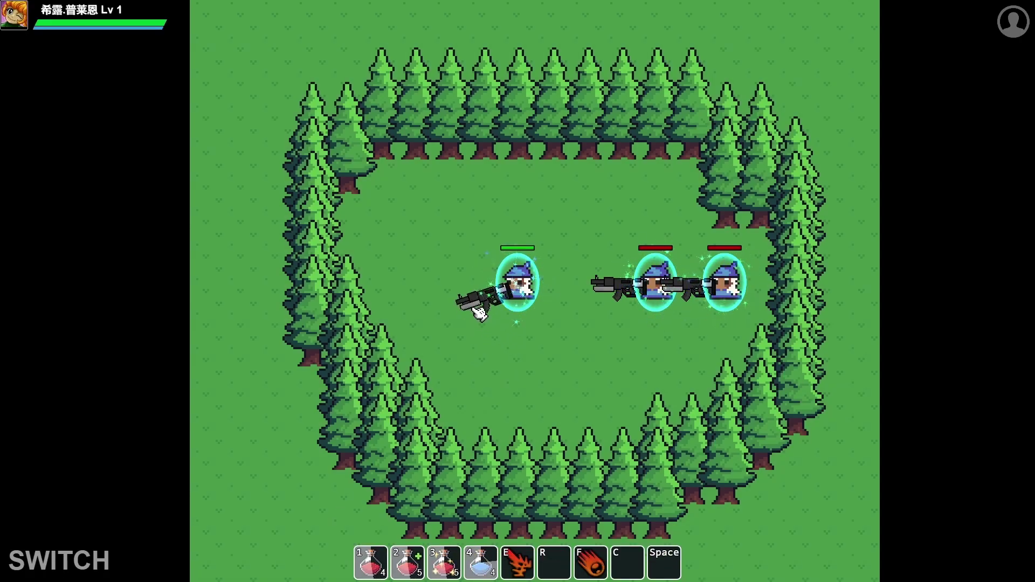
key("alt+F4")
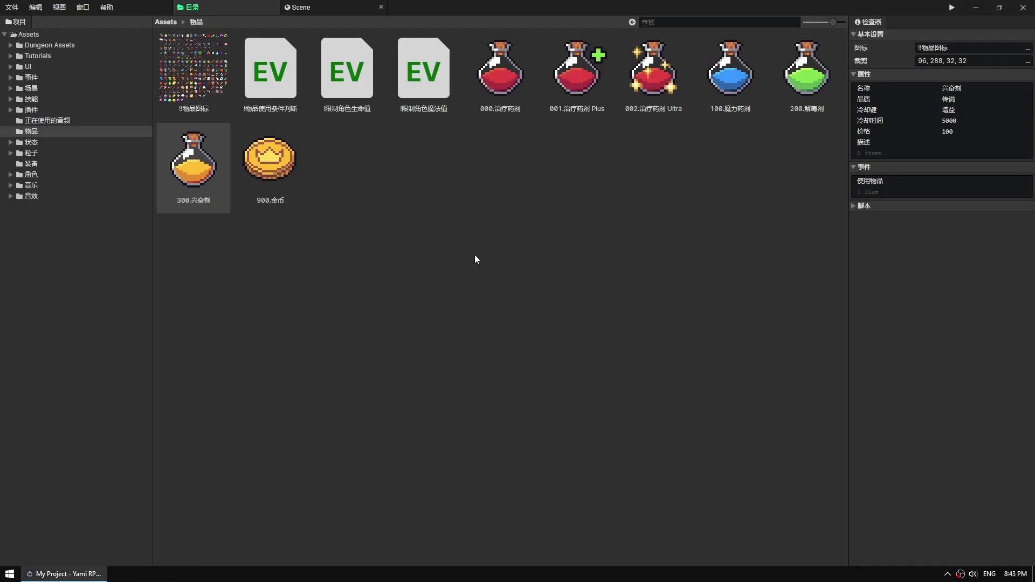
Create a new attribute above 冷却键 in the 物品属性 group of the object attributes, with the type 布尔值.
left_click(498, 74)
left_click(82, 7)
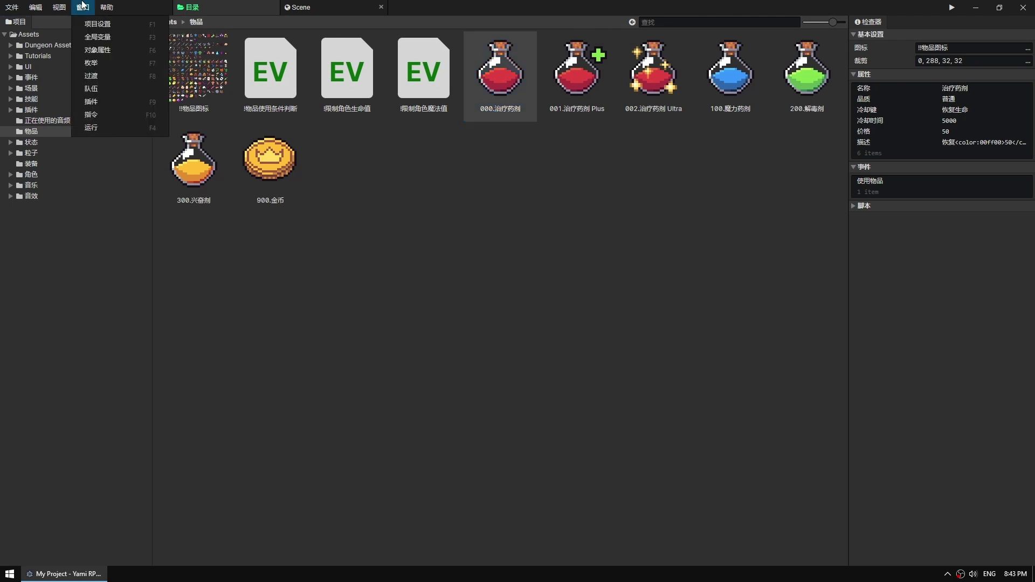
left_click(99, 51)
left_click(380, 153)
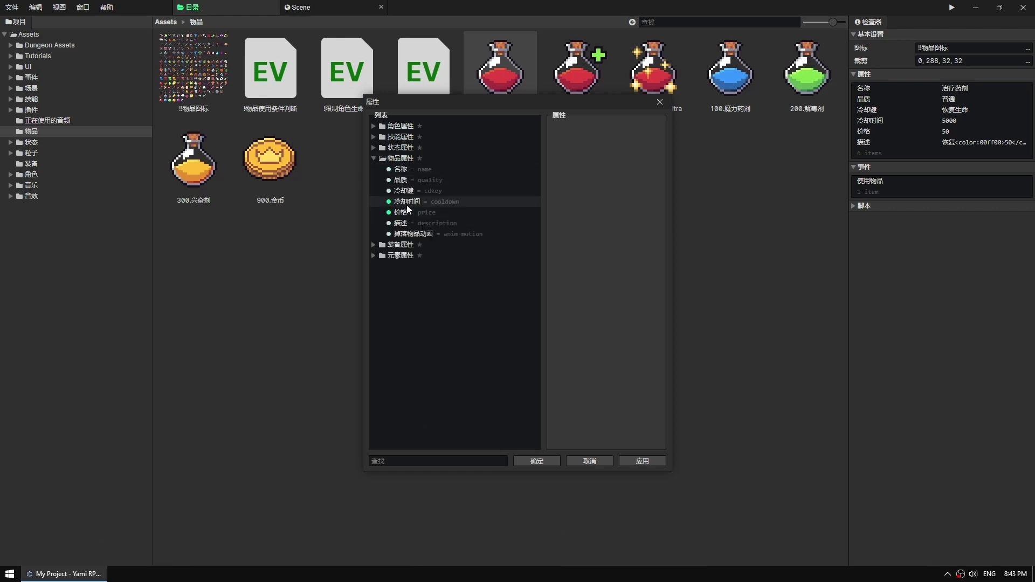
right_click(406, 187)
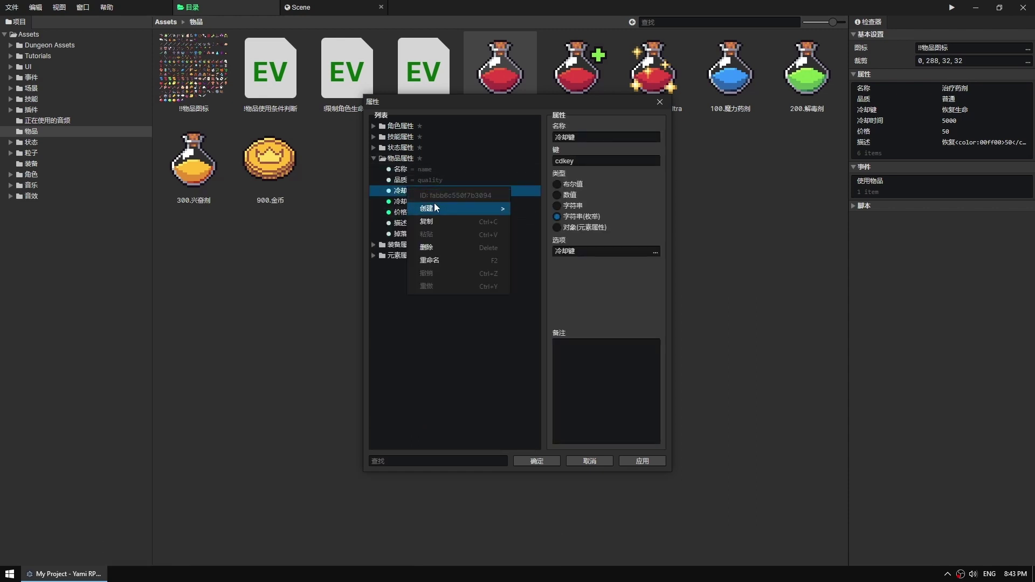
mouse_move(502, 215)
left_click(534, 221)
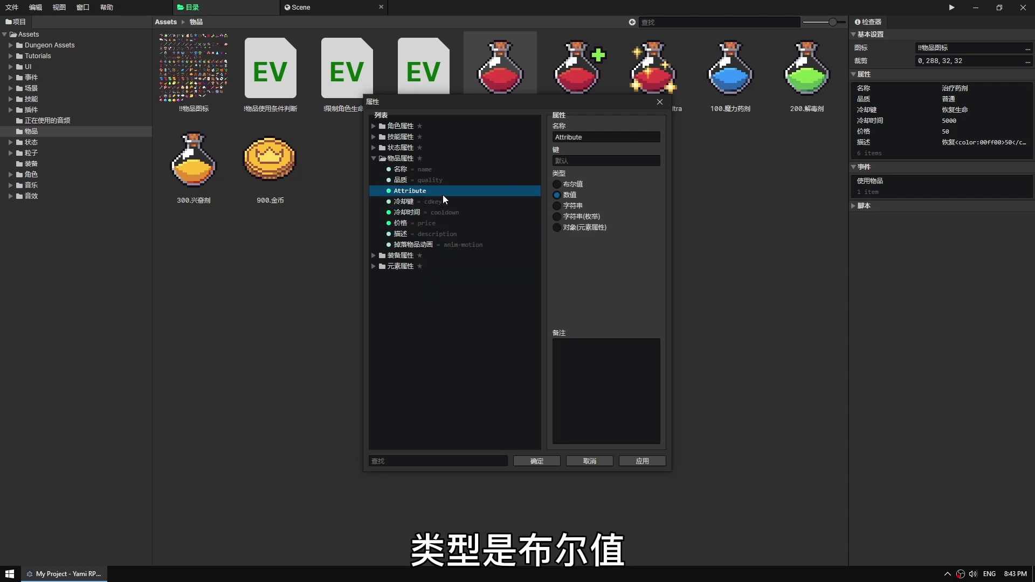
left_click(573, 184)
Name the new boolean item attribute 消耗品 and save the attribute settings.
double_click(410, 191)
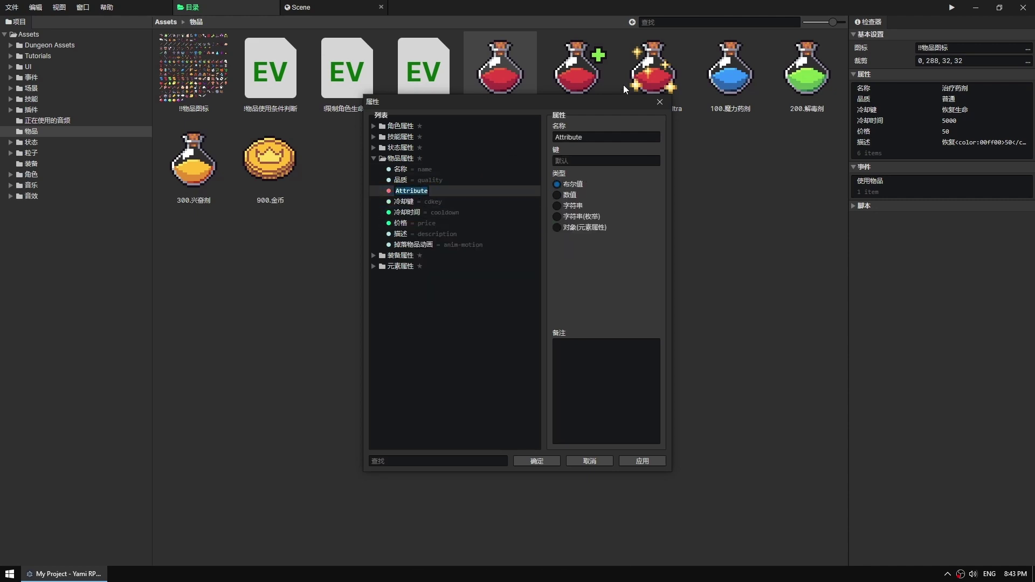
key("super+space")
type("xiaoh")
type("aopin")
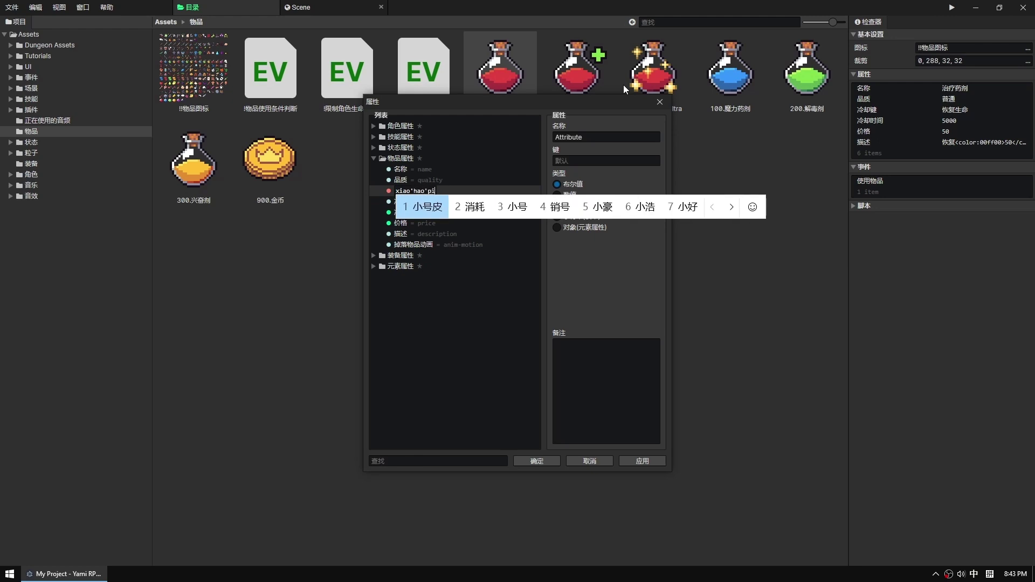
key("space")
key("super+space")
key("Return")
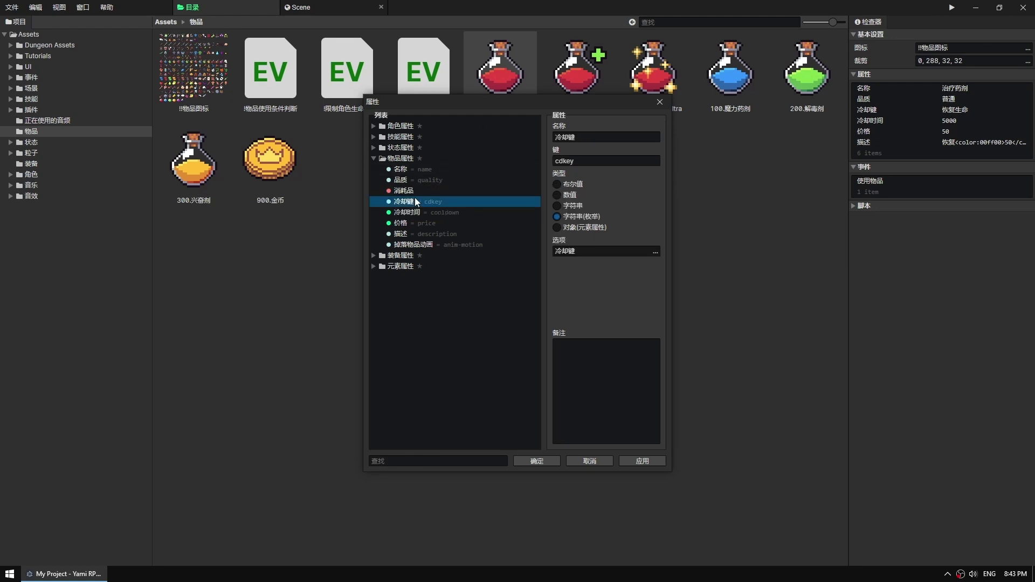
left_click(532, 461)
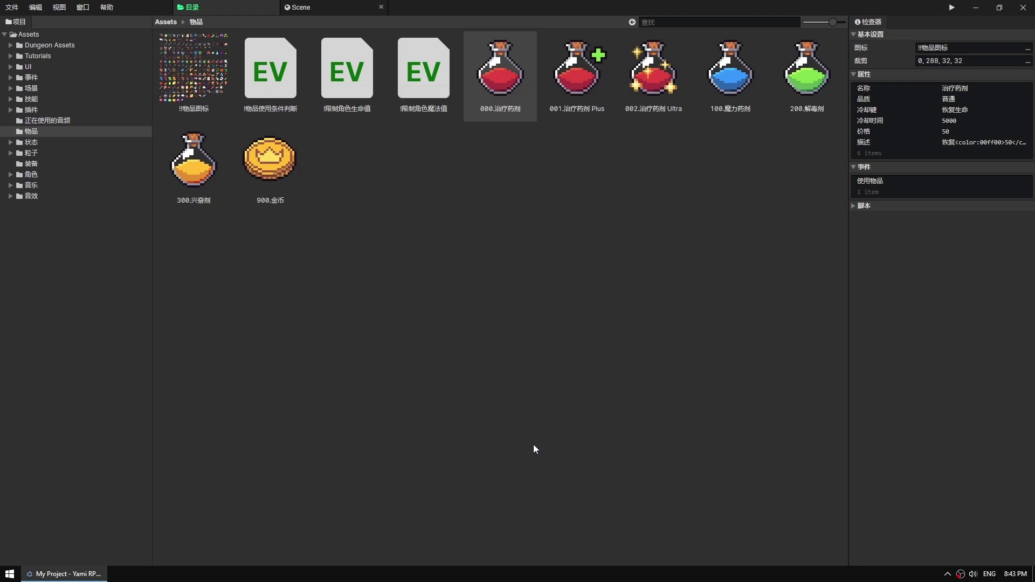
Add the 消耗品 attribute to 000.治疗药剂 above its 冷却键 and set it to True.
left_click(492, 79)
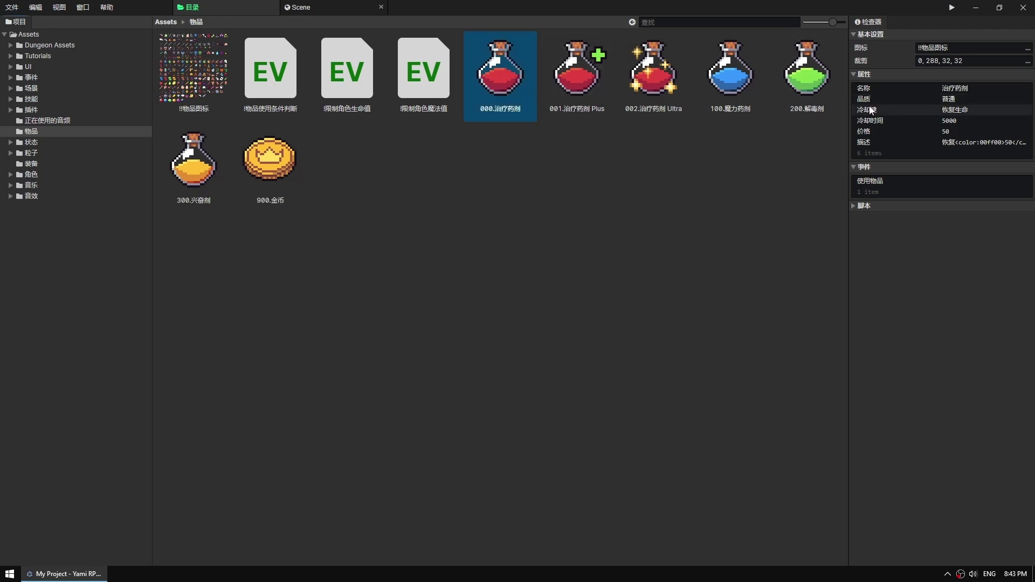
left_click(871, 111)
double_click(871, 111)
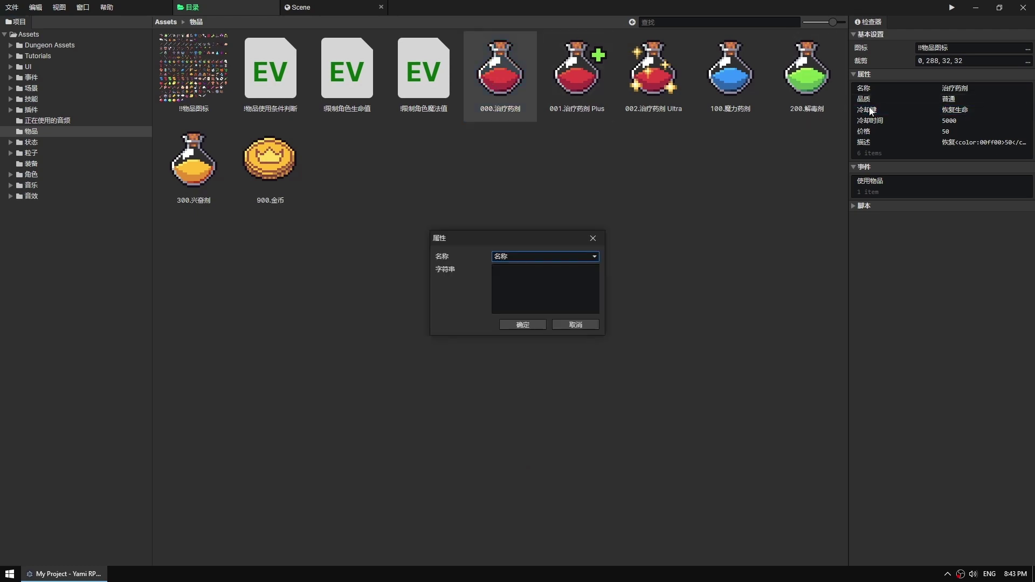
left_click(596, 255)
left_click(514, 281)
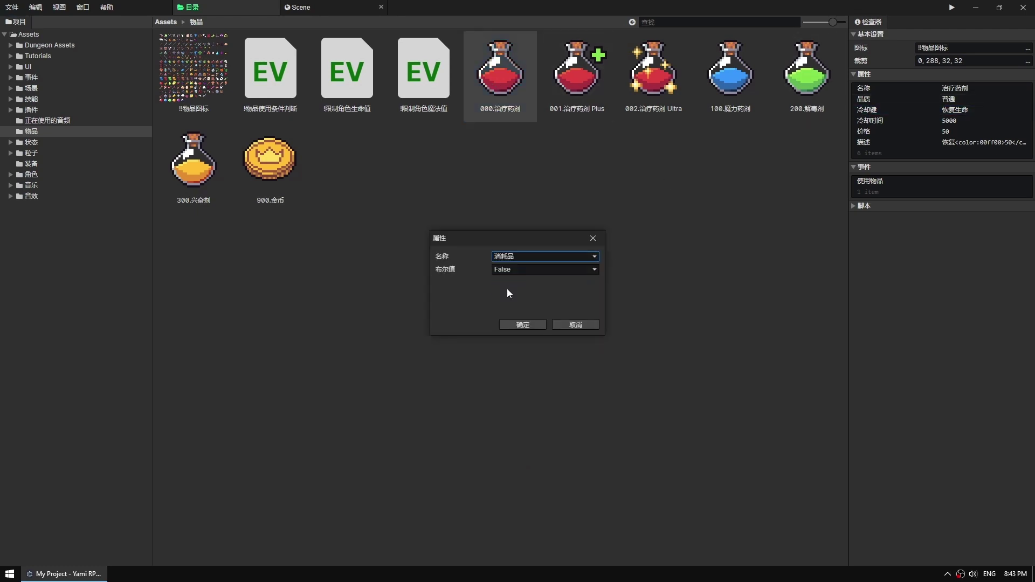
left_click(511, 271)
left_click(507, 288)
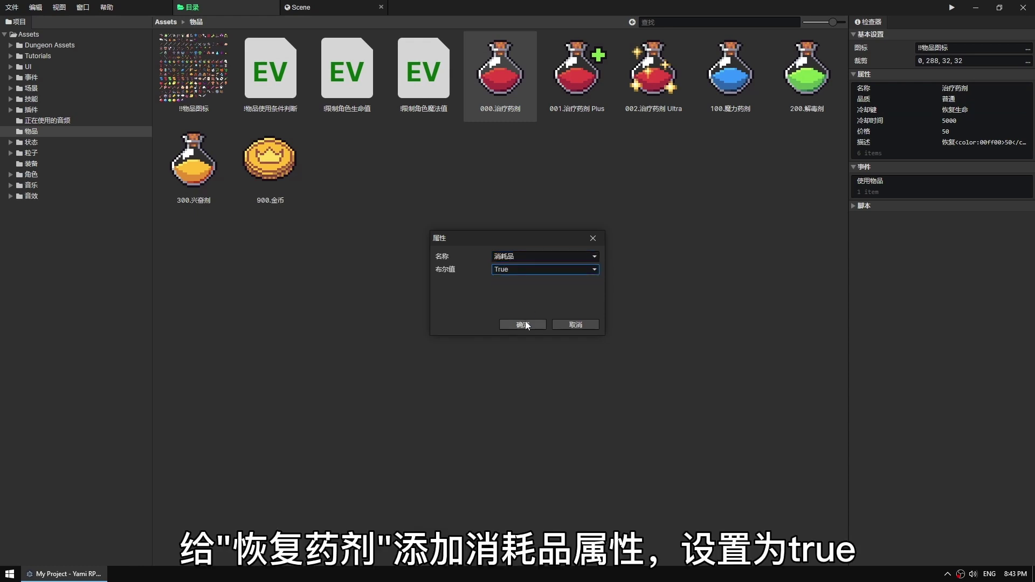
key("Return")
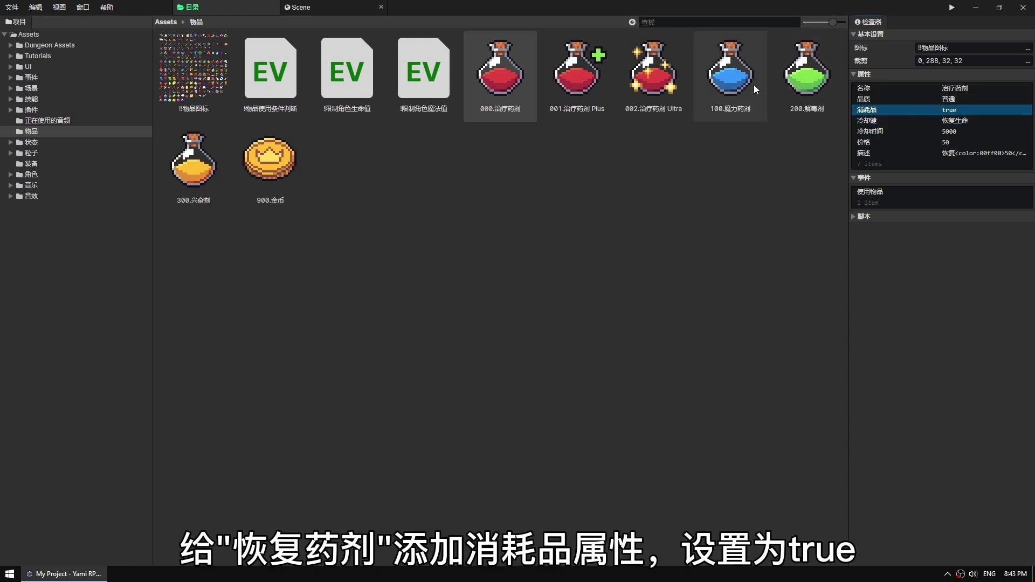
Add the same 消耗品 attribute with value true to 001.治疗药剂 Plus, 002.治疗药剂 Ultra, 100.魔力药剂, 200.解毒剂 and 300.兴奋剂.
left_click(590, 69)
left_click(867, 111)
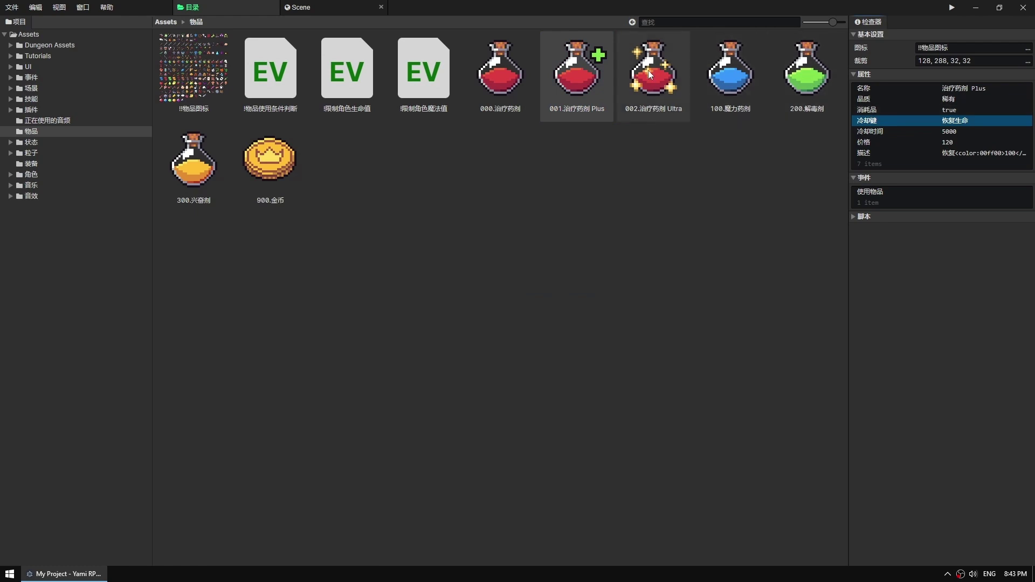
left_click(648, 70)
left_click(869, 113)
left_click(725, 96)
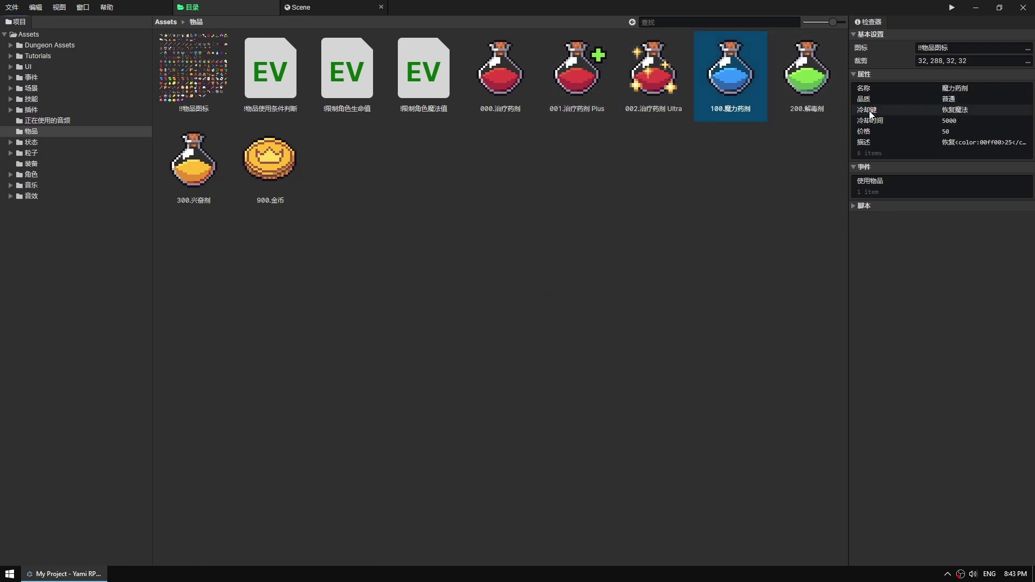
left_click(867, 120)
left_click(803, 76)
left_click(869, 120)
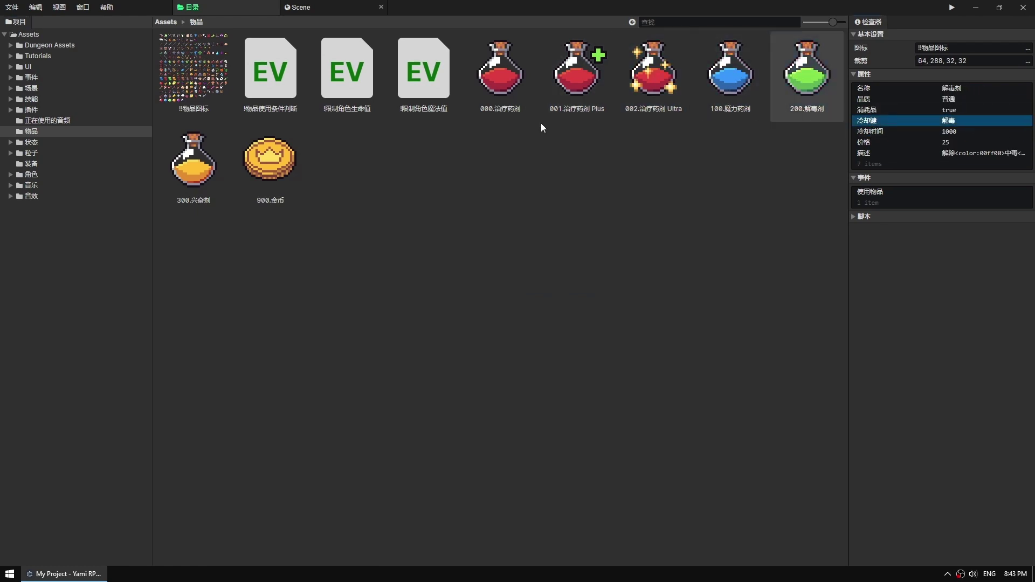
left_click(201, 156)
left_click(867, 119)
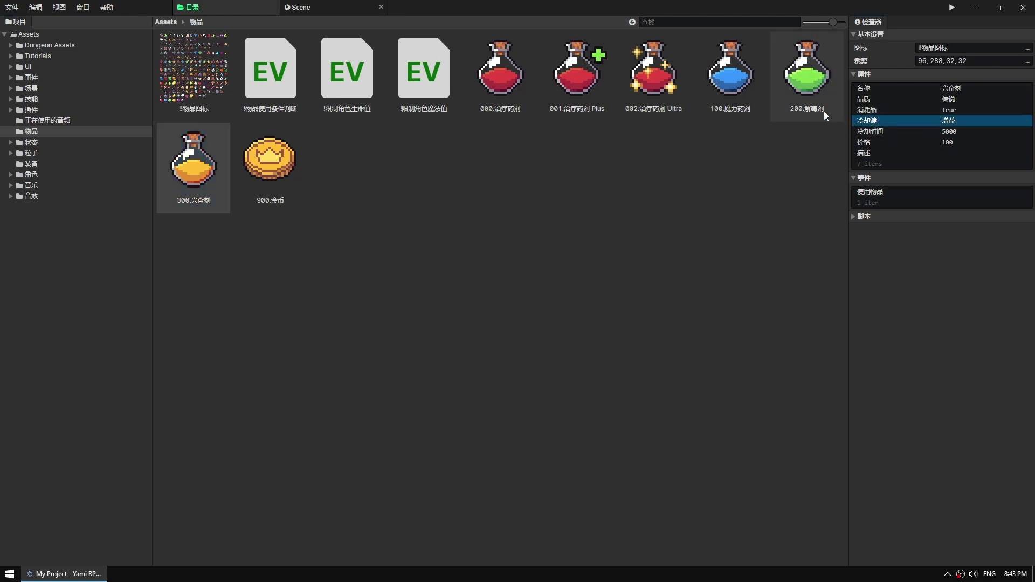
Add a 条件分支 command before the 设置物品 line of the !物品使用条件判断 event, with a condition of type 布尔值.
left_click(497, 79)
double_click(286, 72)
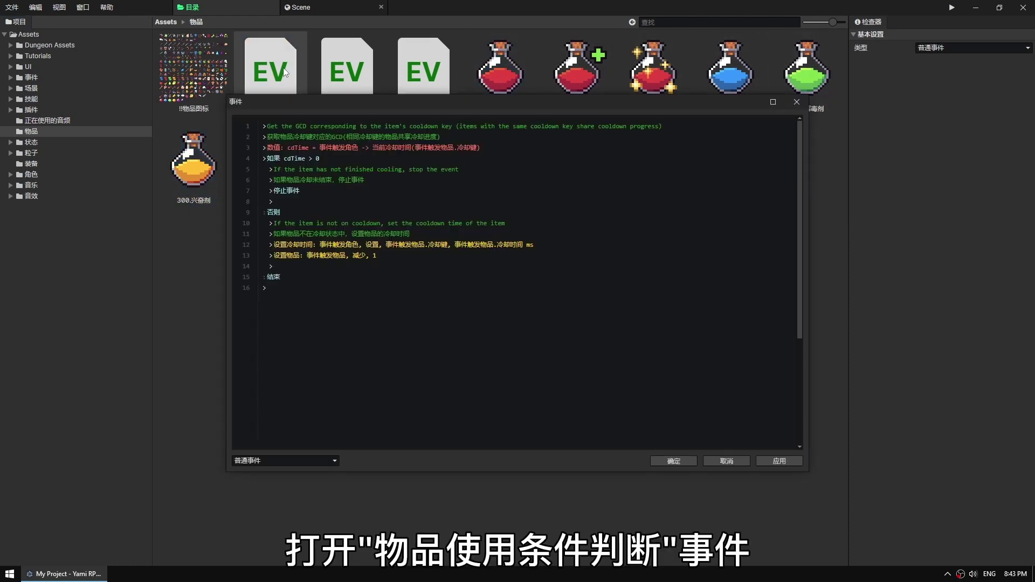
left_click(363, 253)
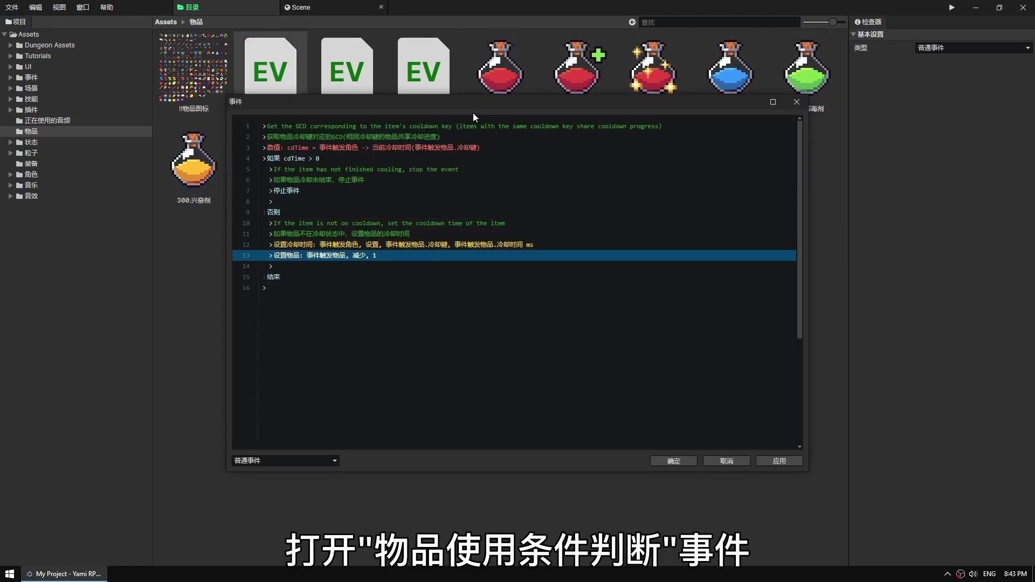
key("Insert")
type("if")
key("Return")
key("Return")
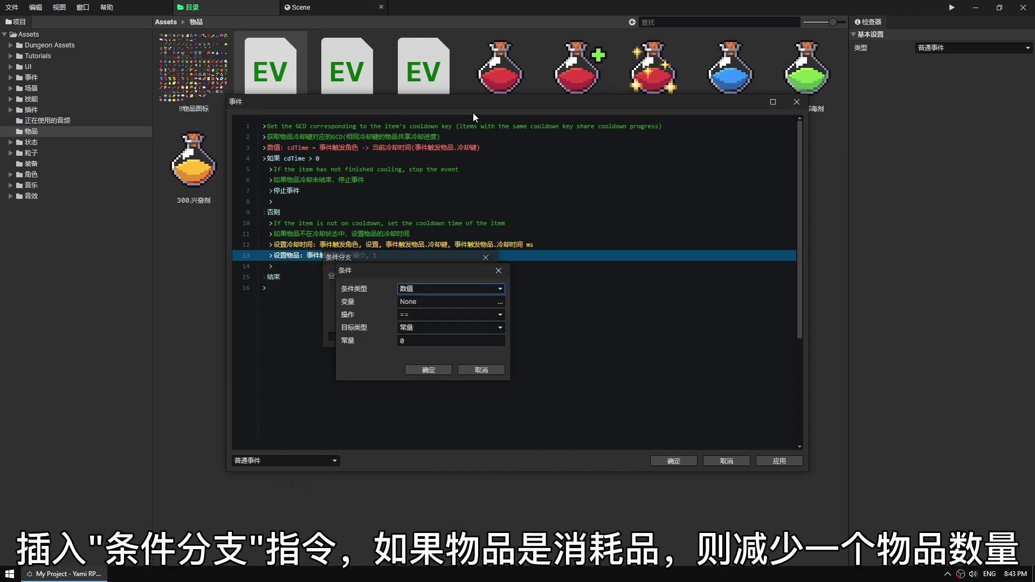
key("Return")
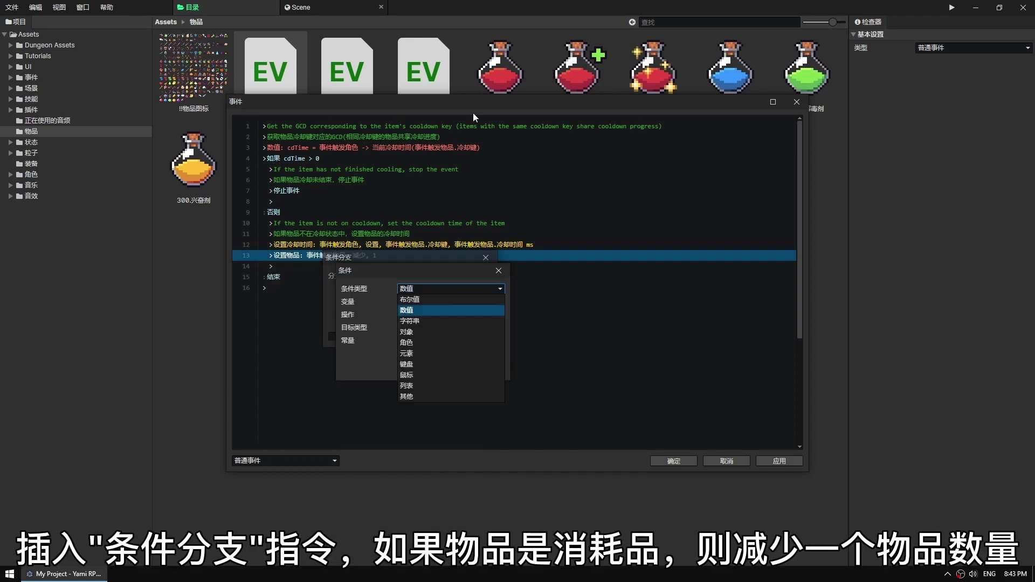
key("Return")
key("Return")
key("Return")
Set the condition's variable to the 物品属性 消耗品 of 事件触发物品.
key("Tab")
key("Return")
key("Return")
key("Down")
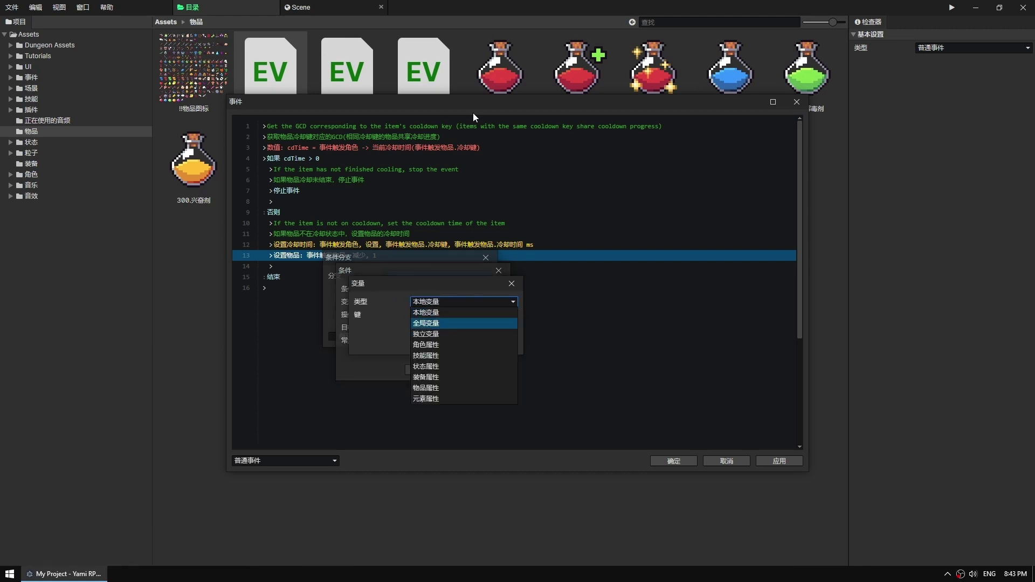
key("Down")
key("Down")
key("Down")
key("Down")
key("Down")
key("Down")
key("Return")
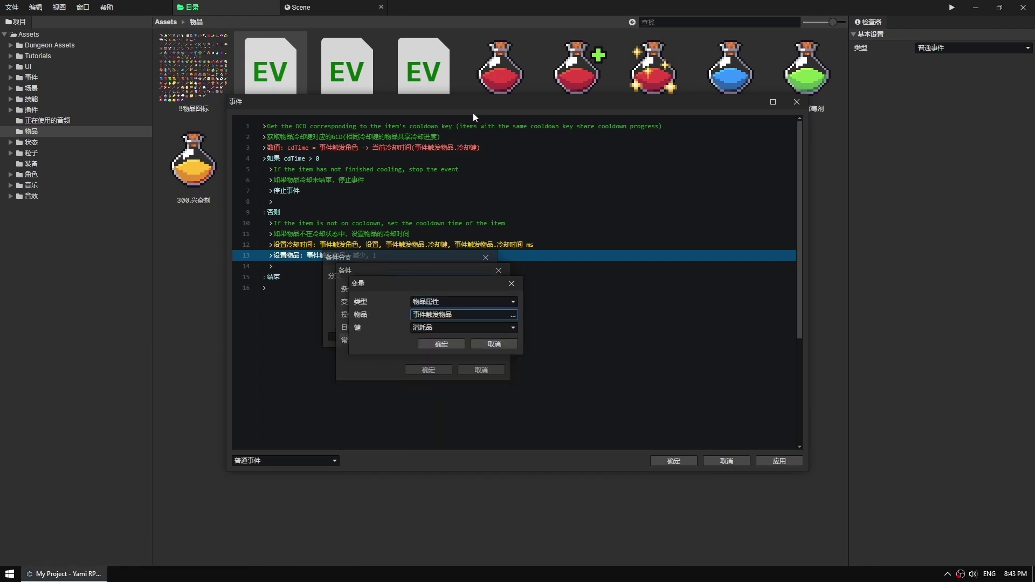
key("Return")
key("Return")
key("Tab")
key("Return")
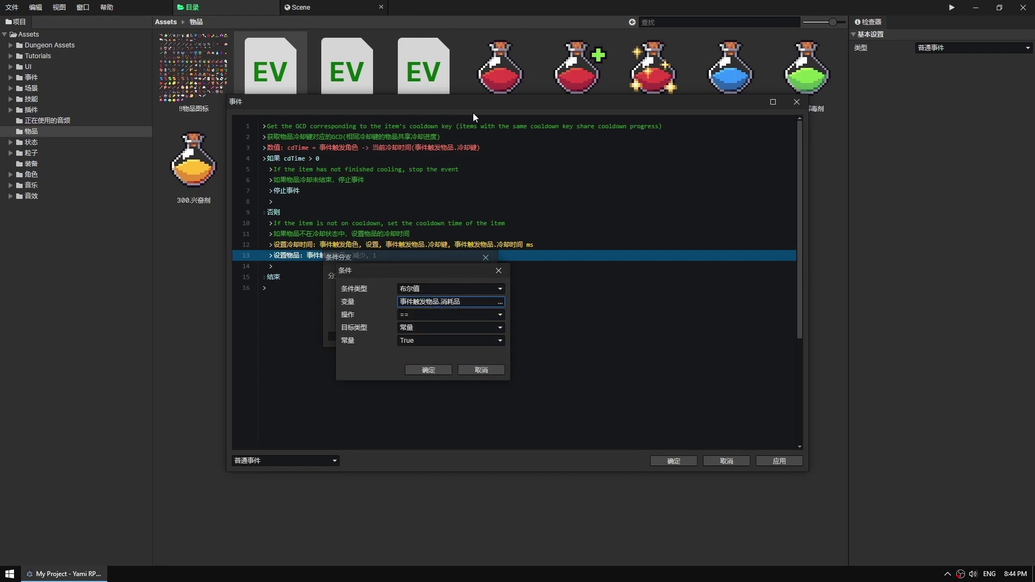
Accept the condition 事件触发物品.消耗品 == true and insert the branch into the event.
key("Return")
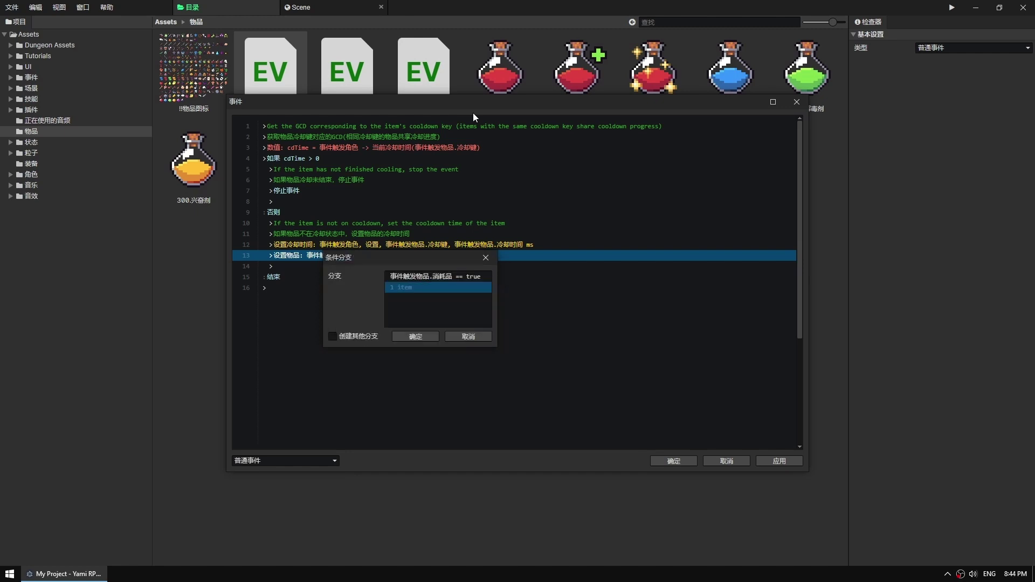
key("Tab")
key("Return")
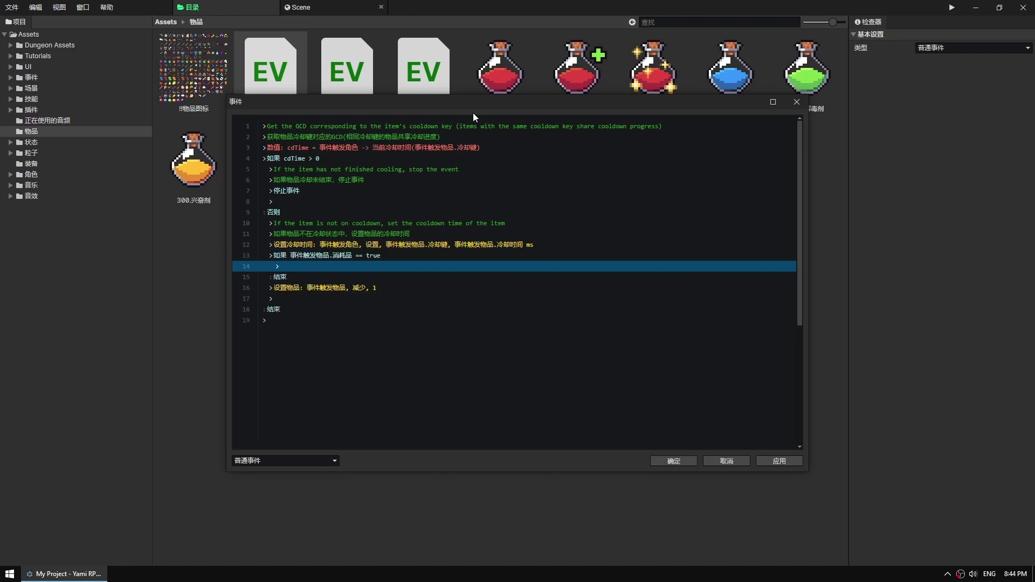
Move the 设置物品 reduction command inside the 消耗品 branch and save the event.
left_click(361, 286)
left_click_drag(364, 276, 374, 266)
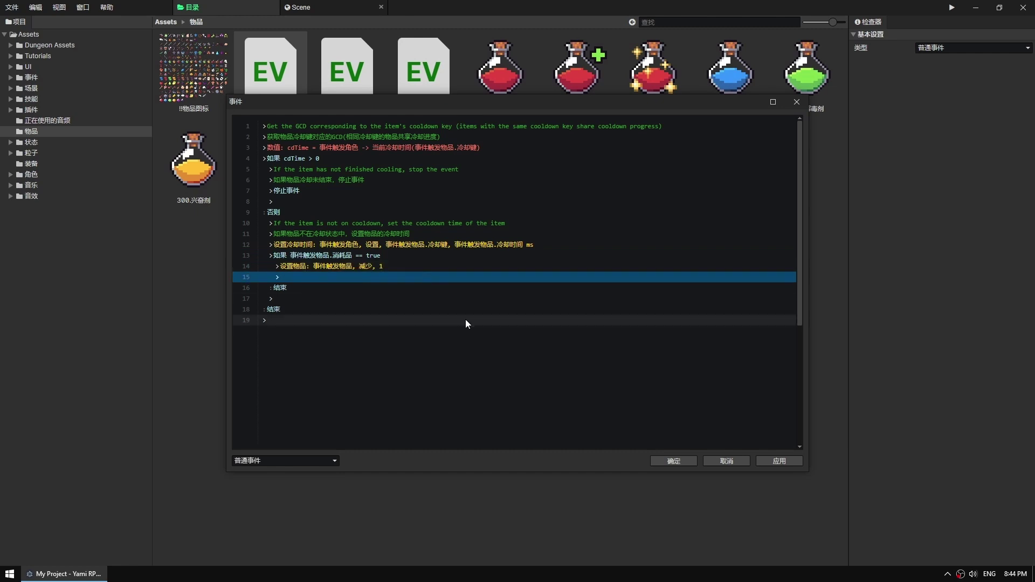
left_click(669, 459)
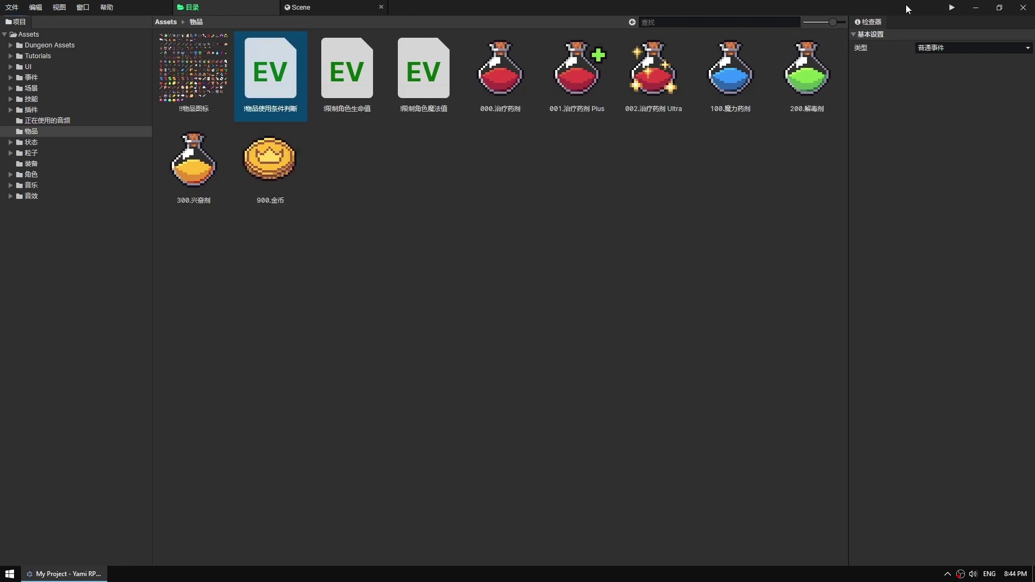
Playtest the game, use the items on shortcuts 1 to 4 to check that consumables are reduced, and close the game.
left_click(951, 8)
key("Return")
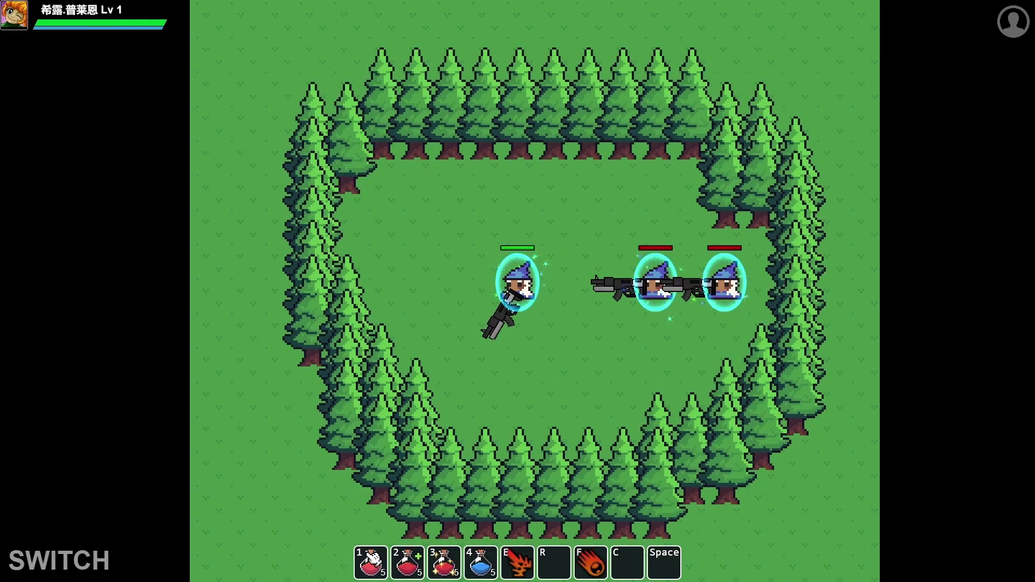
left_click(372, 558)
left_click(408, 561)
left_click(444, 561)
left_click(480, 561)
key("alt+F4")
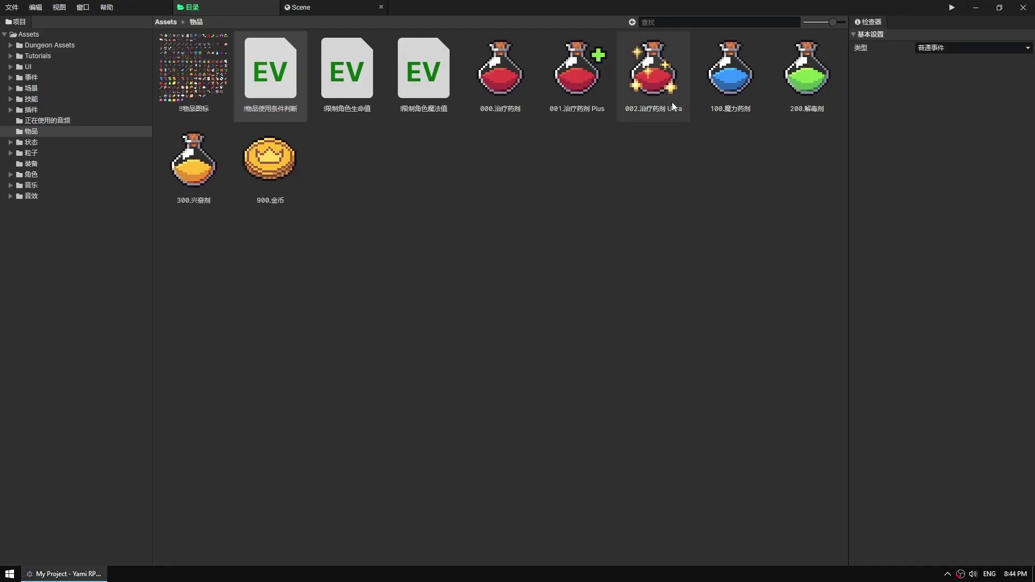
Set the 消耗品 attribute of 000.治疗药剂 to False.
left_click(486, 72)
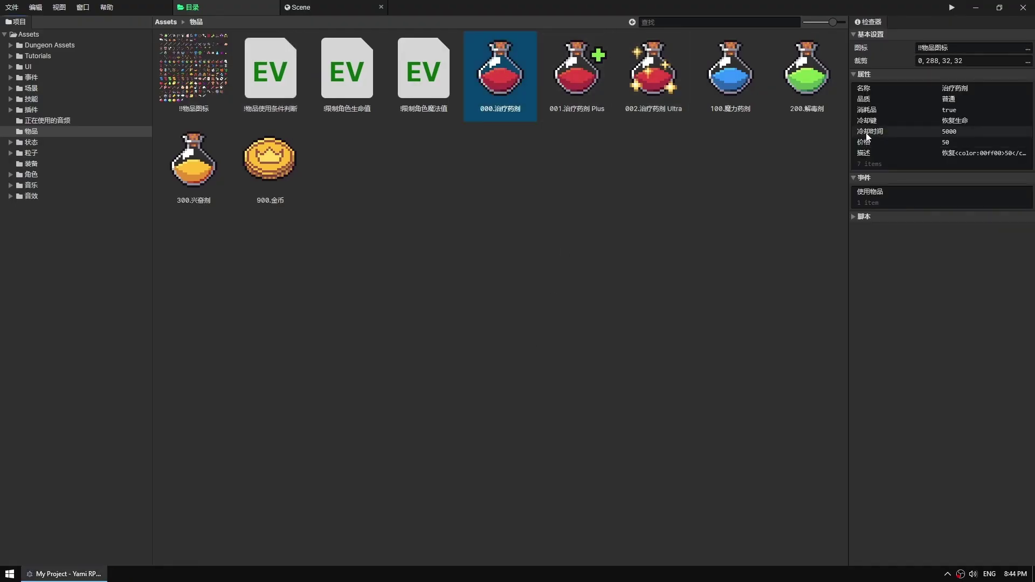
double_click(873, 111)
left_click(543, 269)
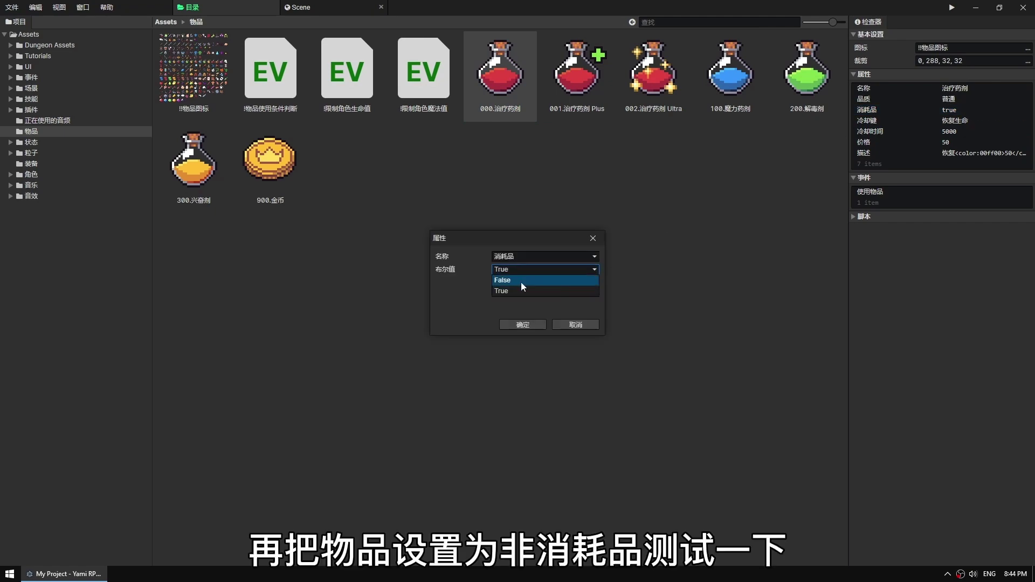
left_click(521, 282)
left_click(522, 324)
Playtest again, using the items on shortcuts 1 and 4 to compare non-consumable and consumable behaviour, and close the game.
left_click(951, 7)
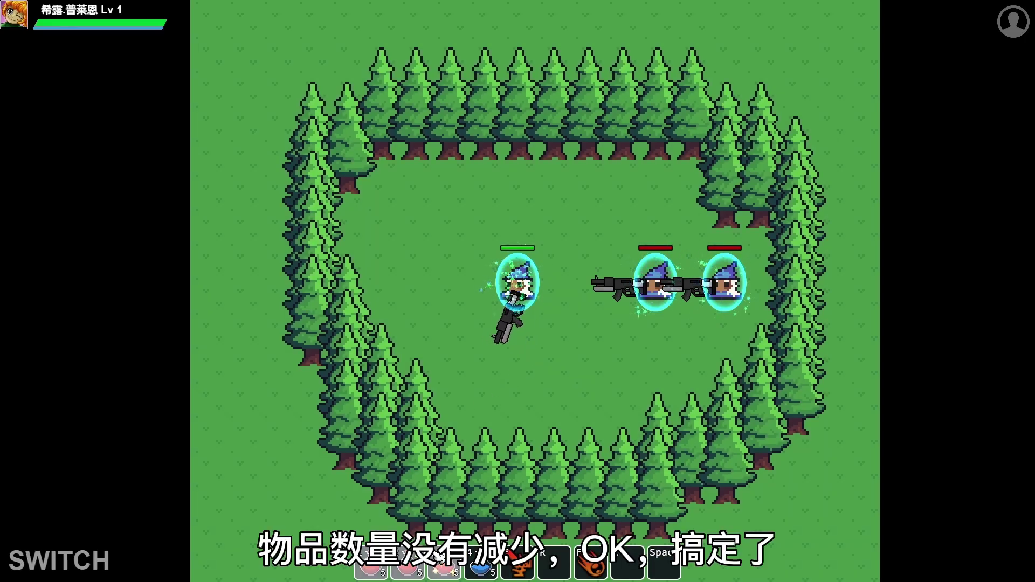
key("4")
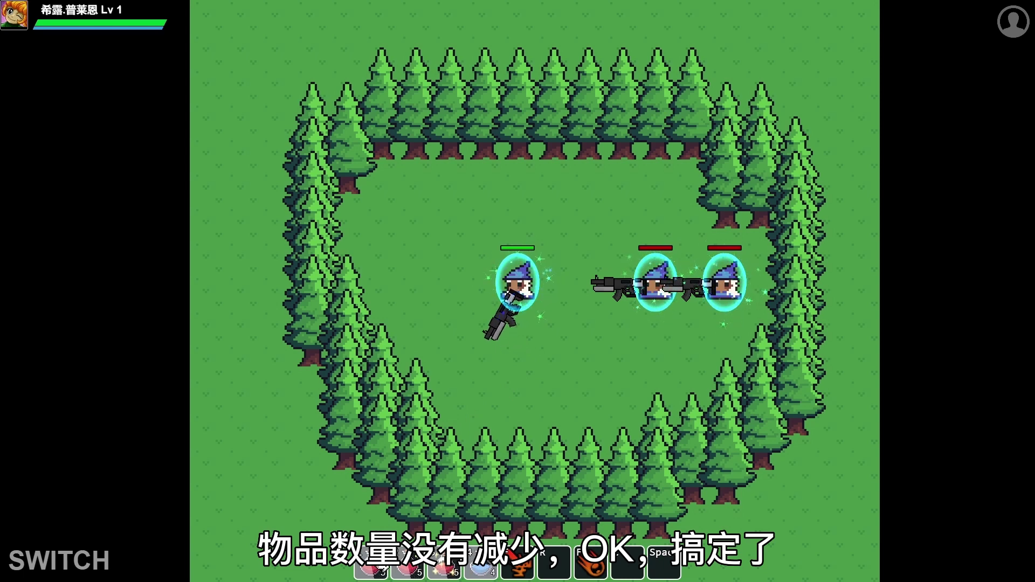
key("alt+F4")
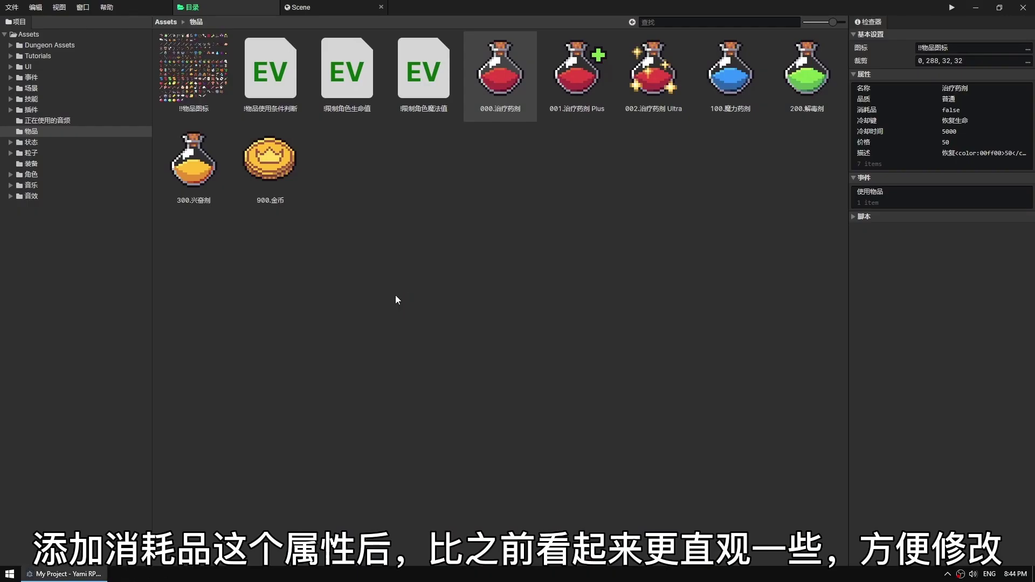
Review the commands in the 使用物品 event of 000.治疗药剂, including its animation, 生命值 increase and limit call.
double_click(881, 192)
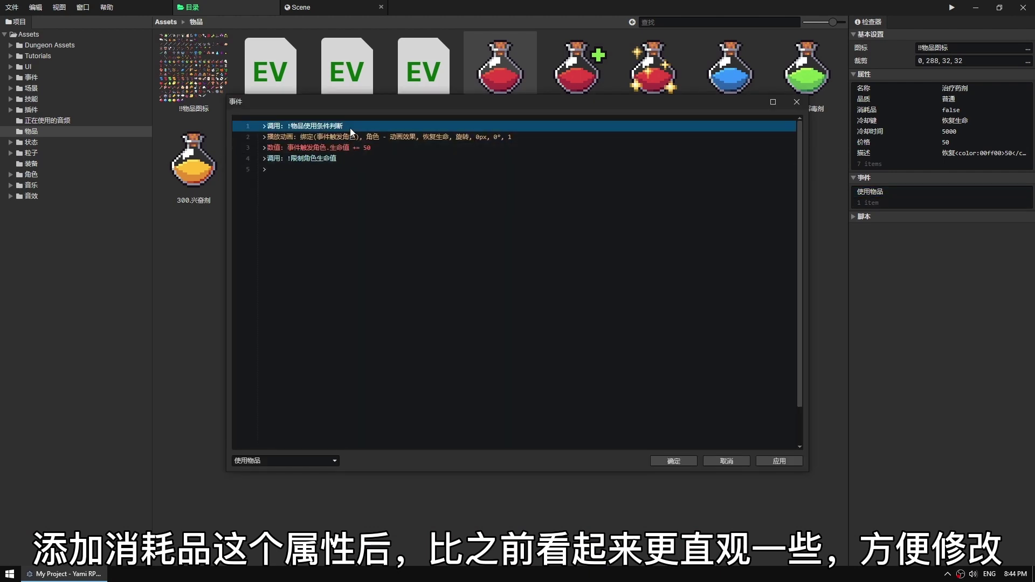
left_click(359, 137)
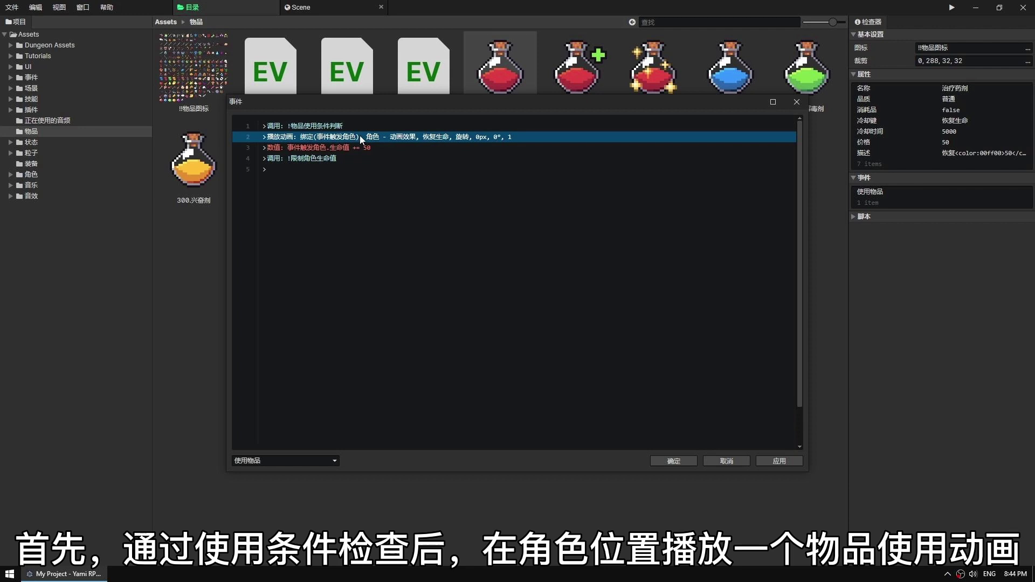
left_click(350, 146)
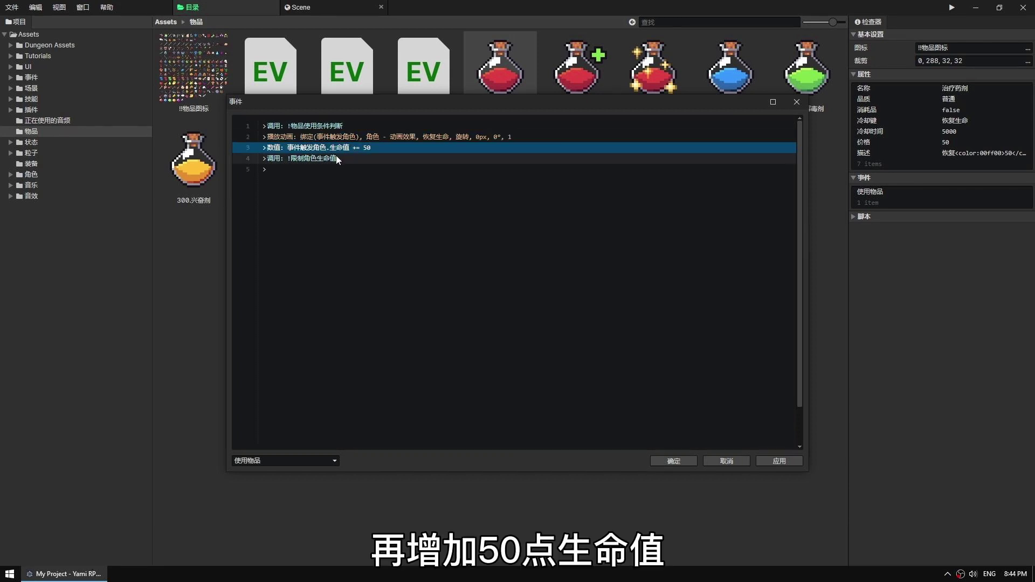
left_click(337, 156)
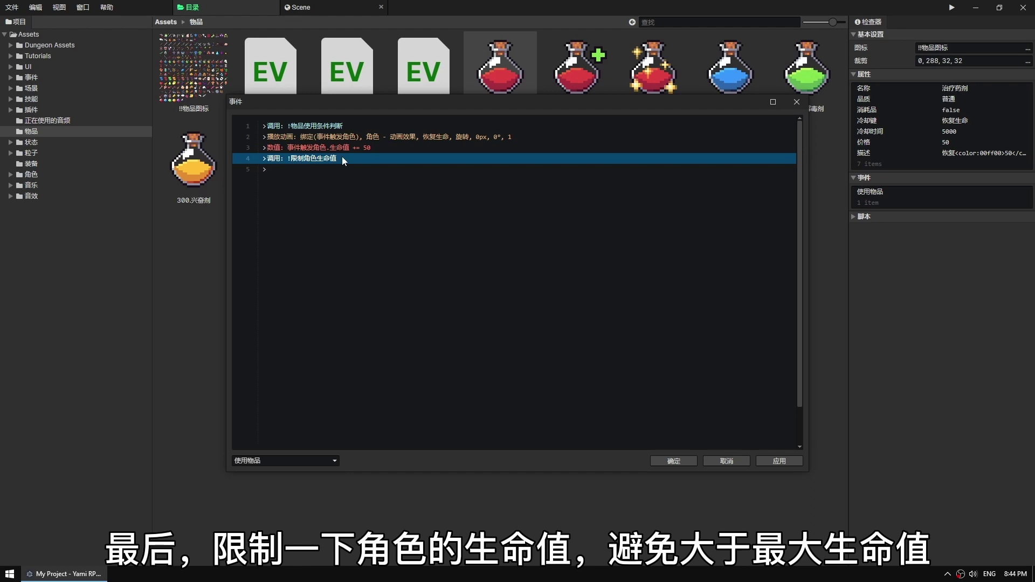
key("Escape")
Review the condition in the !限制角色生命值 common event that caps 生命值 at 最大生命值.
left_click(342, 70)
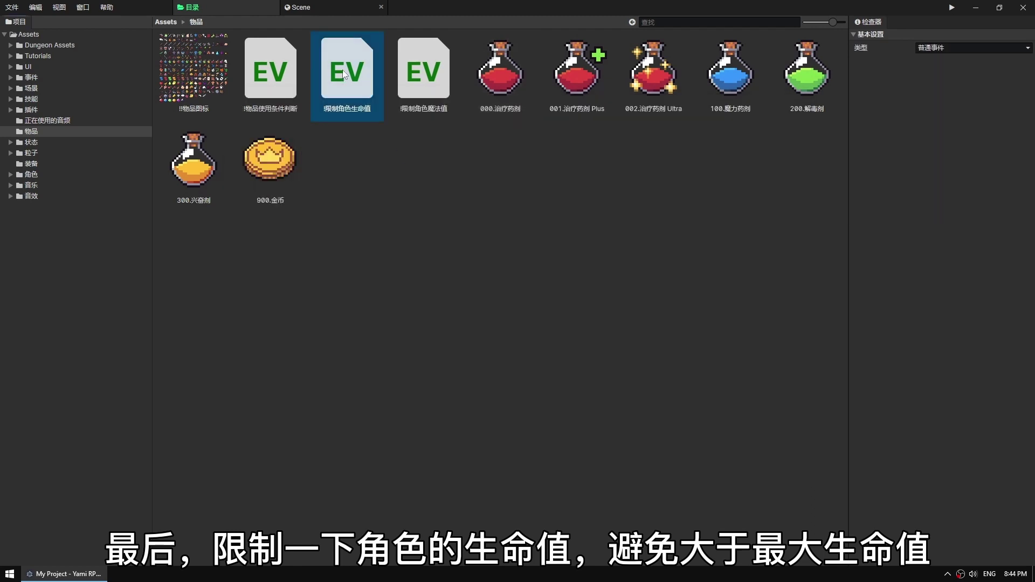
double_click(342, 70)
left_click(390, 150)
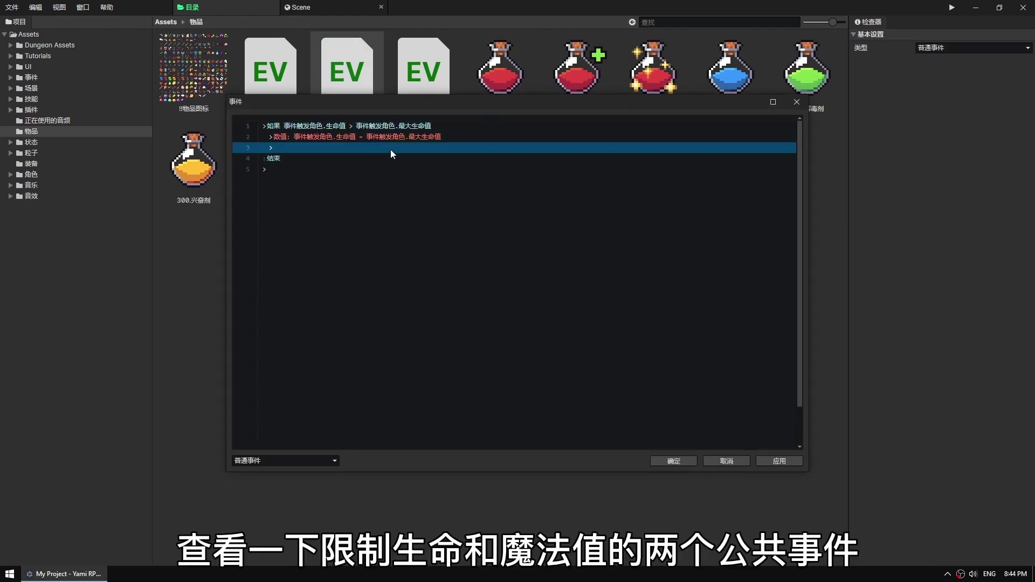
key("Escape")
Copy the 魔法值 condition block from !限制角色魔法值 to the end of !限制角色生命值, discarding the source event's changes and saving the merged event.
double_click(419, 76)
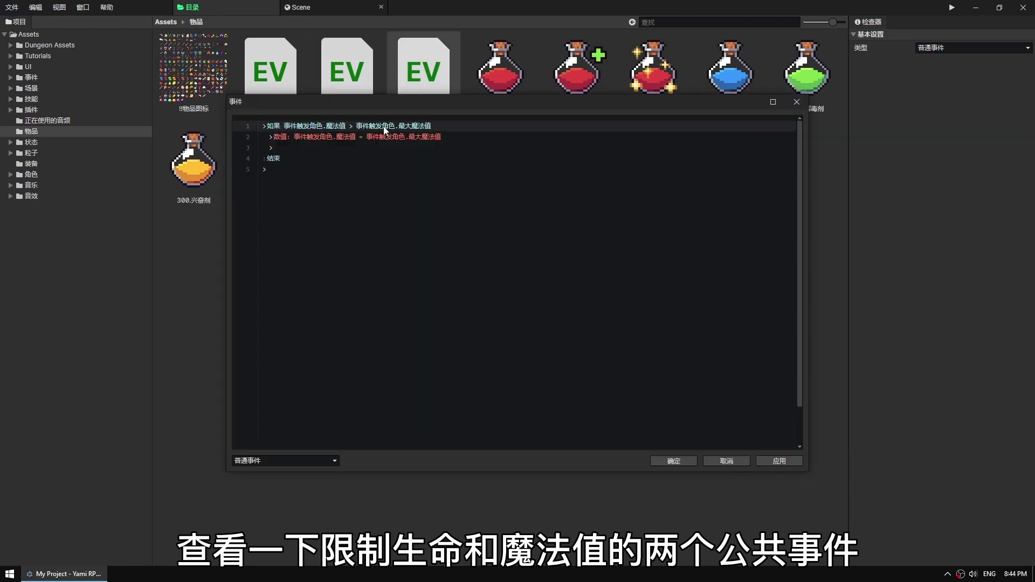
left_click(385, 130)
key("Delete")
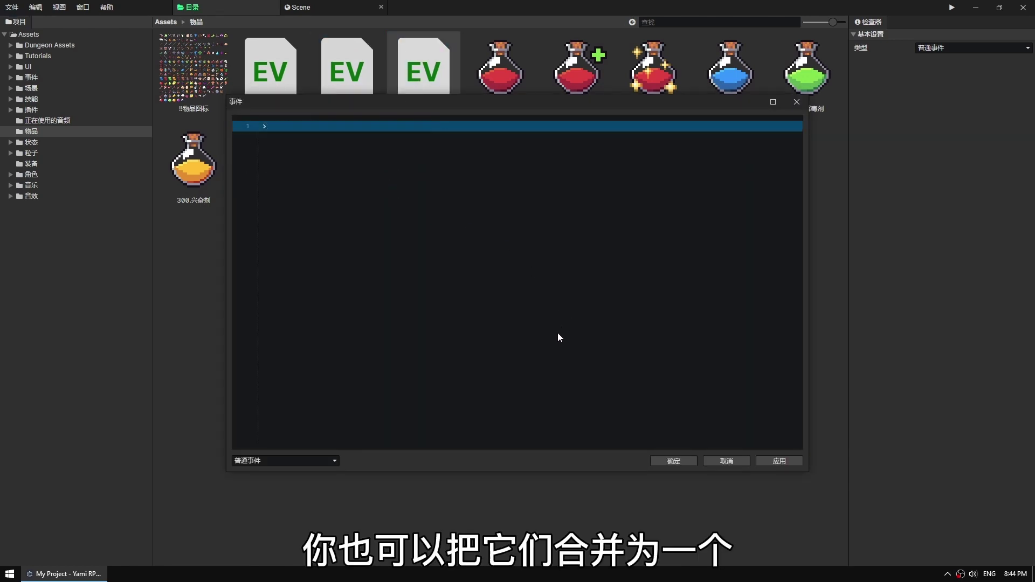
left_click(710, 461)
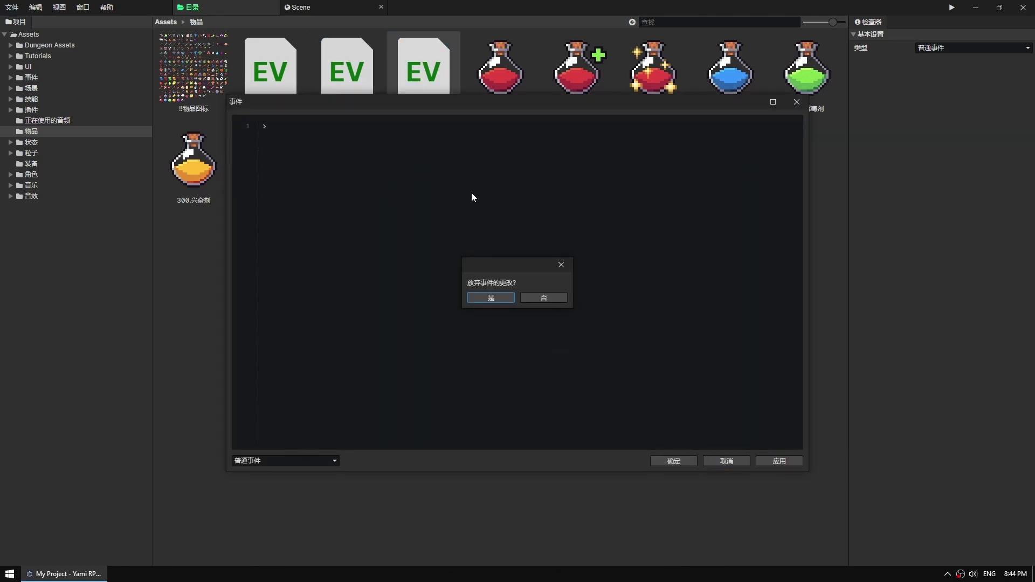
left_click(490, 298)
double_click(347, 69)
left_click(381, 213)
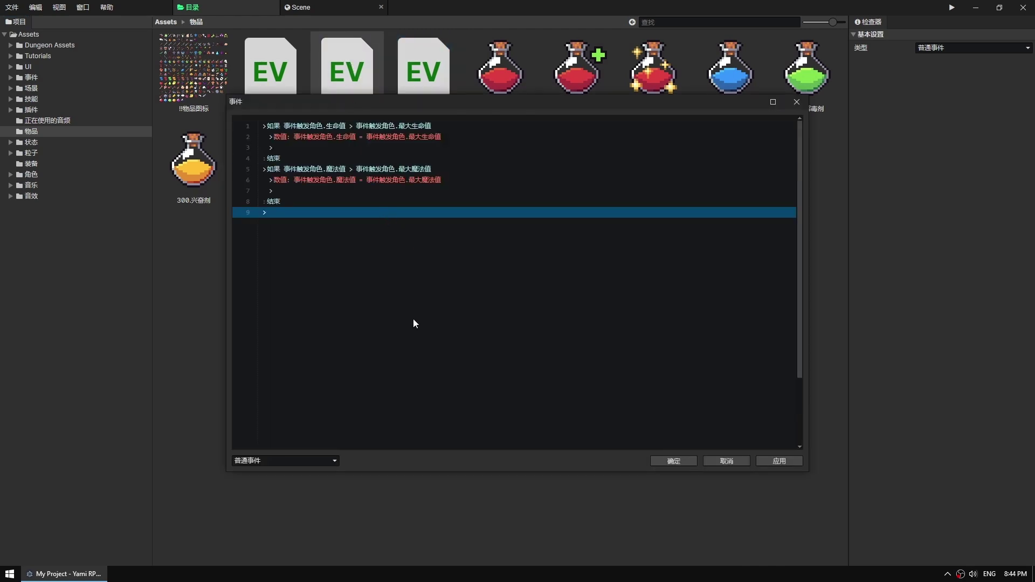
left_click(674, 461)
Rename the !限制角色生命值 event file as !限制角色生命值和魔法值.
left_click(371, 109)
type("和")
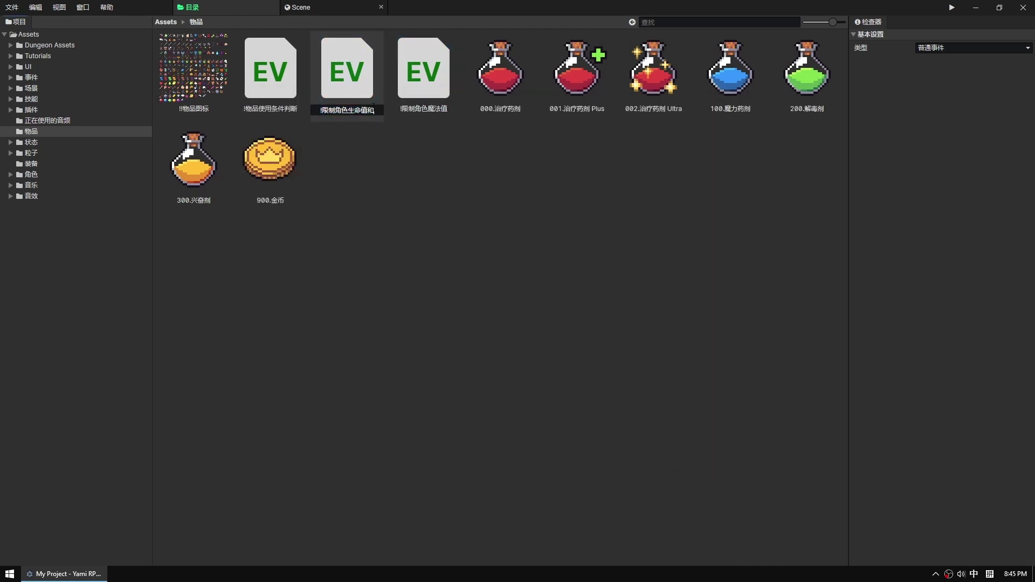
type("魔法值")
key("Return")
Reuse the limit call from 000.治疗药剂 so the 使用物品 event of 100.魔力药剂 ends by calling !限制角色生命值和魔法值.
left_click(499, 81)
double_click(892, 192)
left_click(349, 159)
key("Escape")
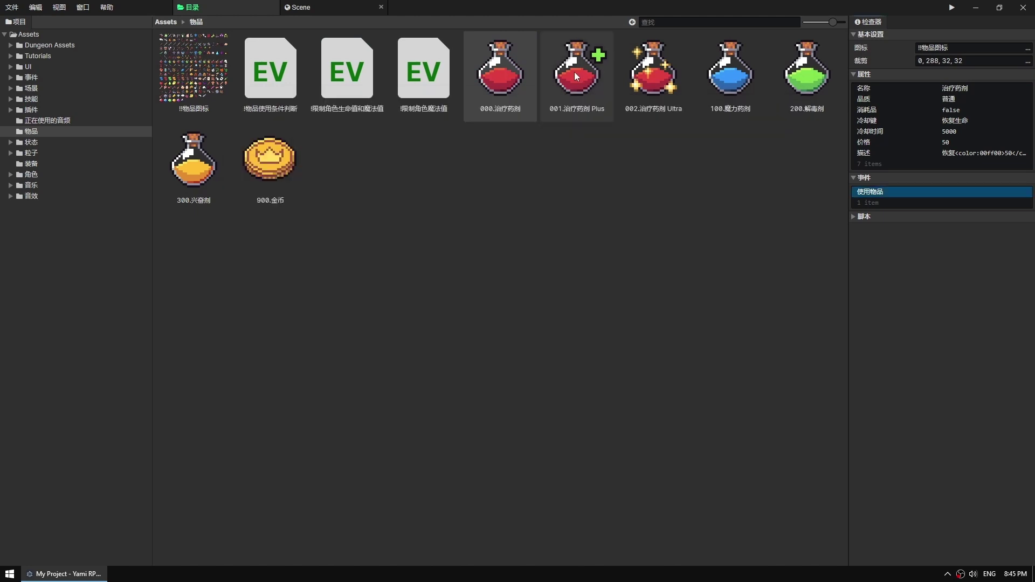
left_click(731, 75)
double_click(881, 193)
key("Escape")
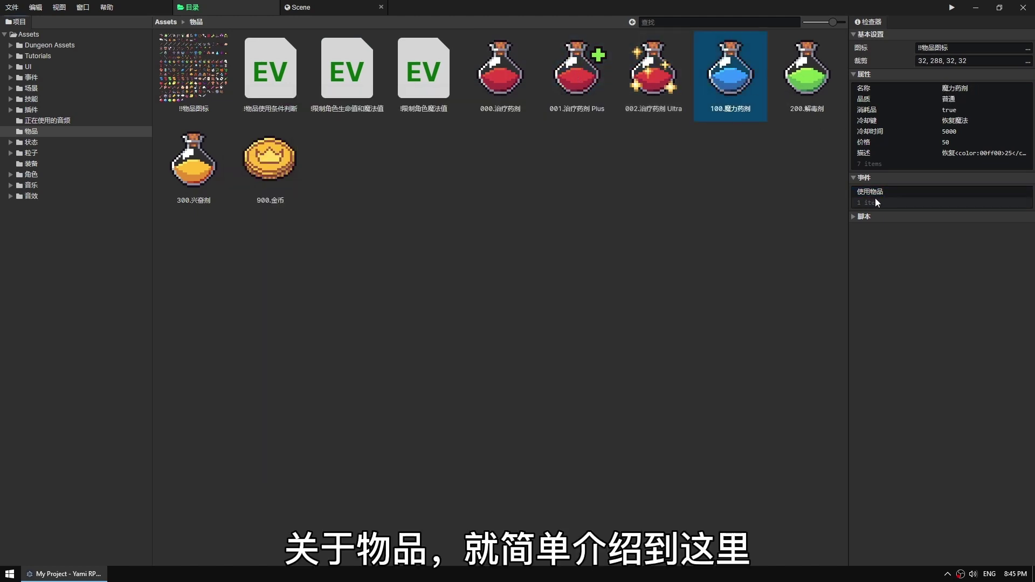
double_click(875, 200)
left_click(360, 157)
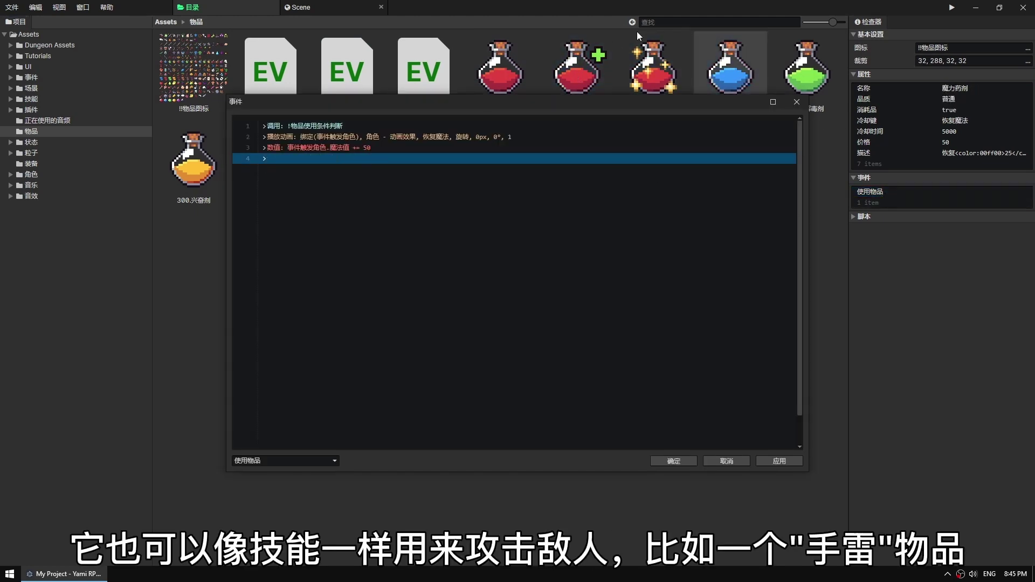
type("调用: !限制角色生命值和魔法值")
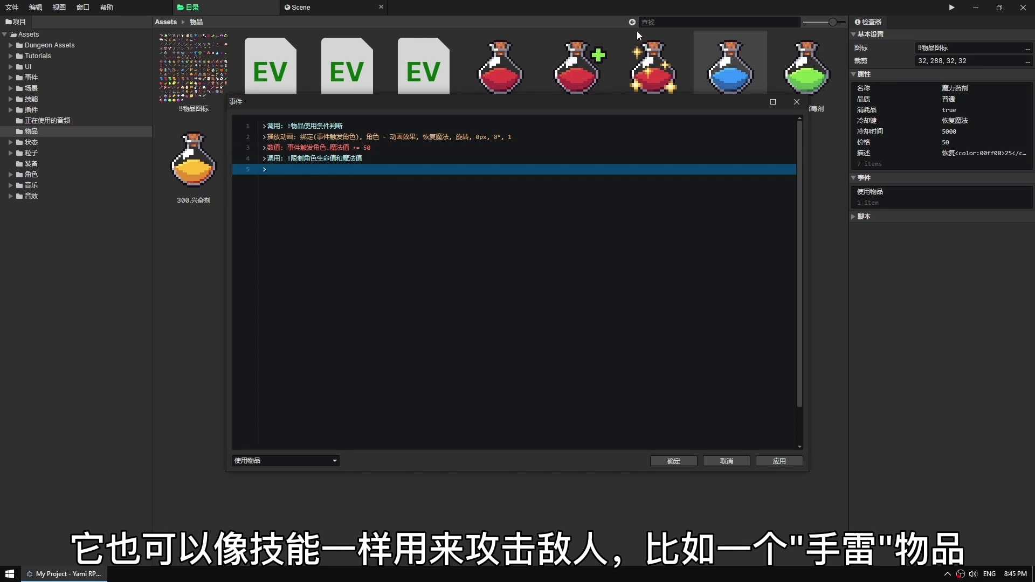
key("Escape")
Check the 使用物品 events of 200.解毒剂 and 300.兴奋剂.
left_click(798, 76)
left_click(884, 195)
left_click(193, 152)
left_click(884, 195)
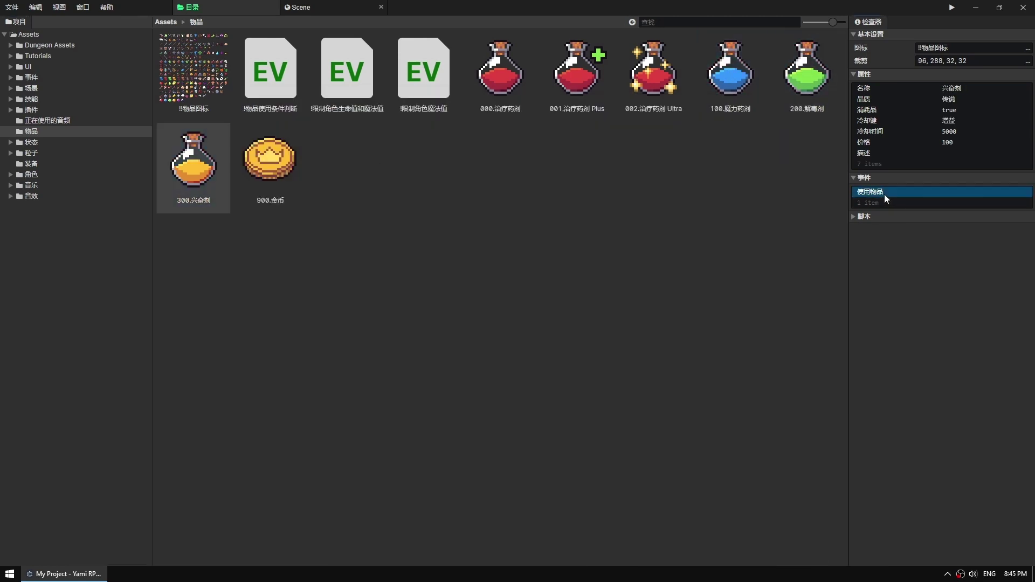
double_click(884, 194)
left_click_drag(415, 150, 416, 199)
left_click(416, 200)
key("Escape")
left_click(515, 192)
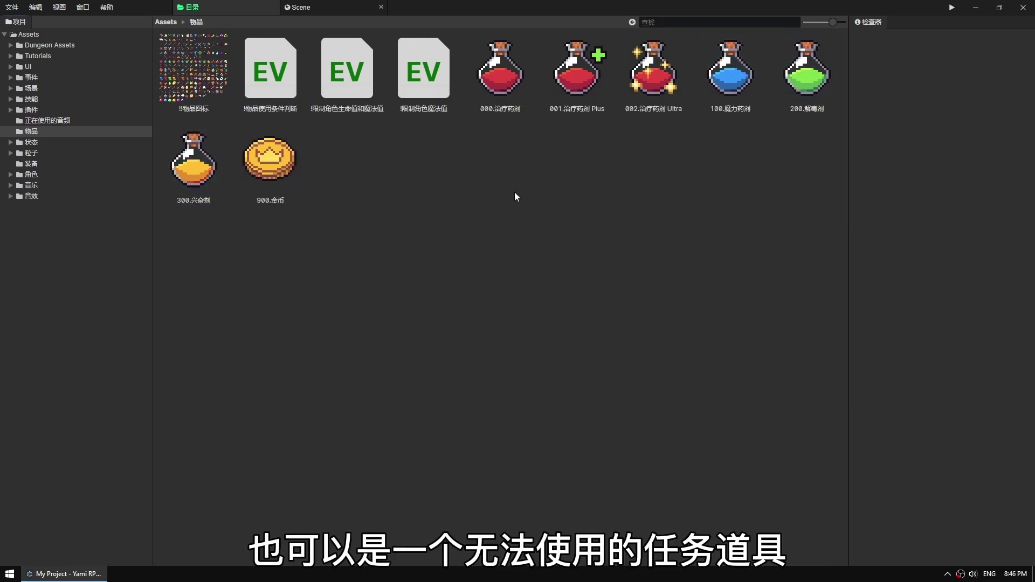
Delete the redundant !限制角色魔法值 event file from the 物品 folder.
left_click(426, 75)
key("Delete")
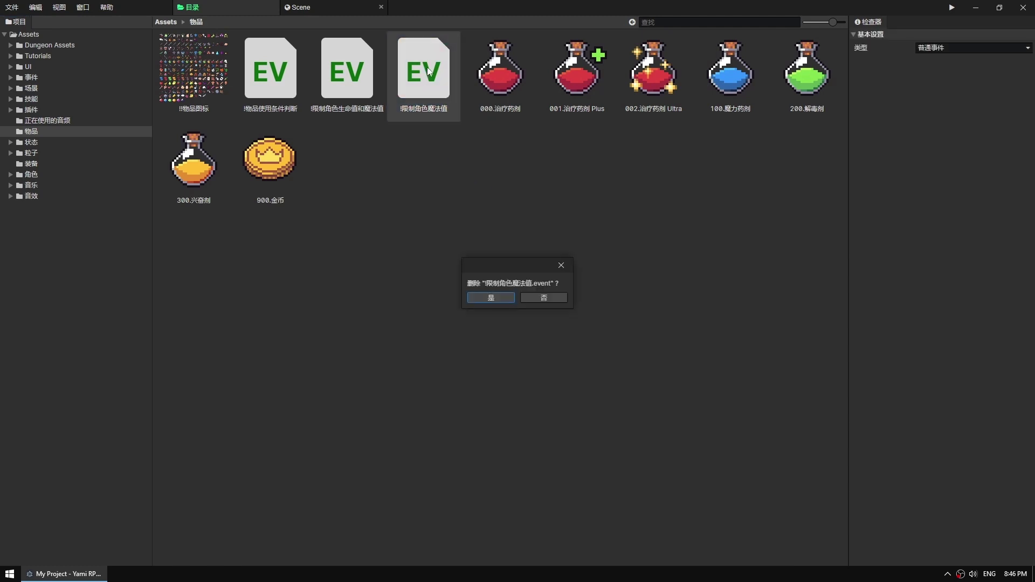
left_click(491, 300)
Examine the attributes of 000.力量增幅 in the 状态 folder, including its 类型 options and 持续时间.
left_click(165, 22)
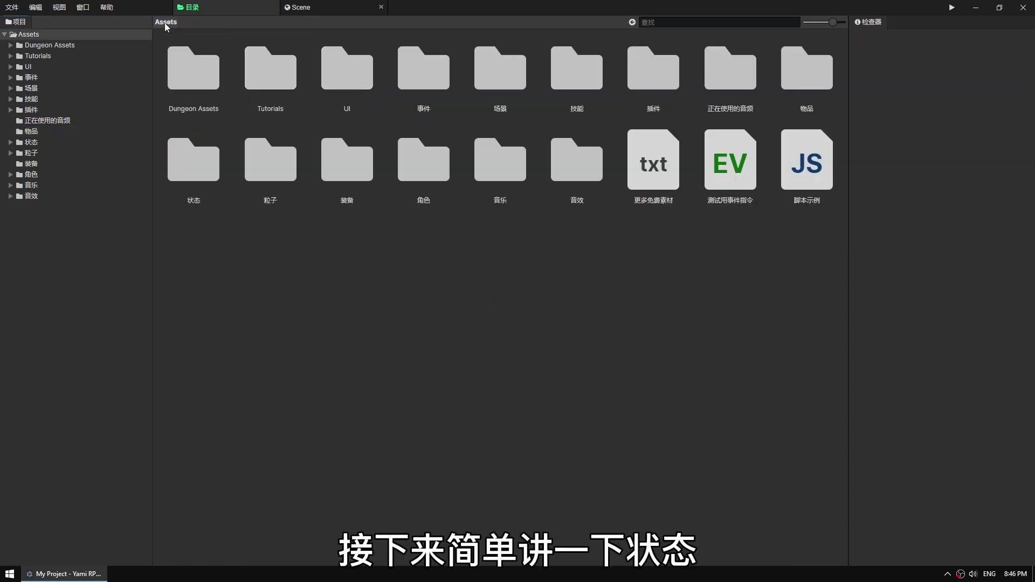
double_click(190, 161)
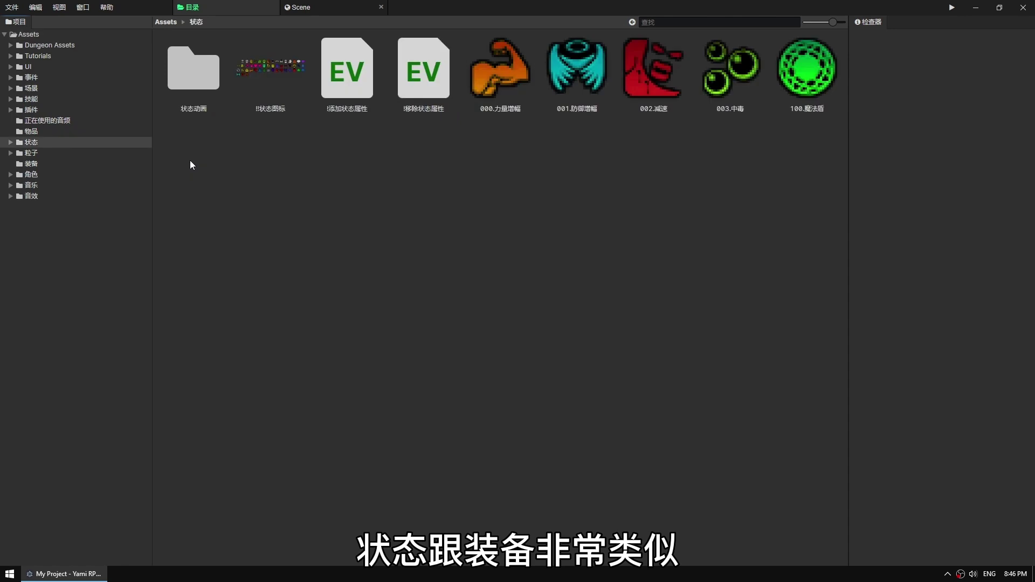
left_click(495, 66)
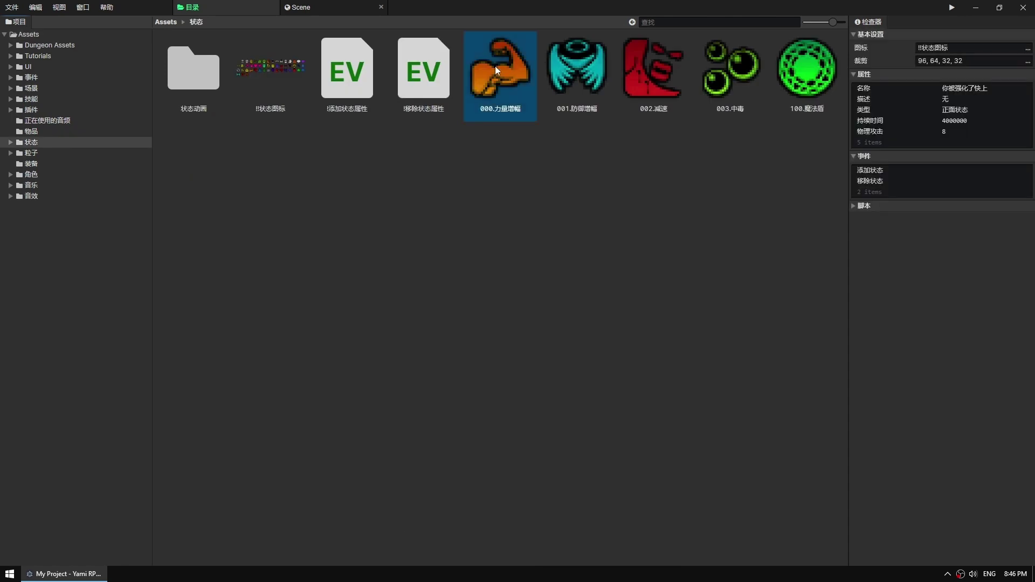
left_click(869, 98)
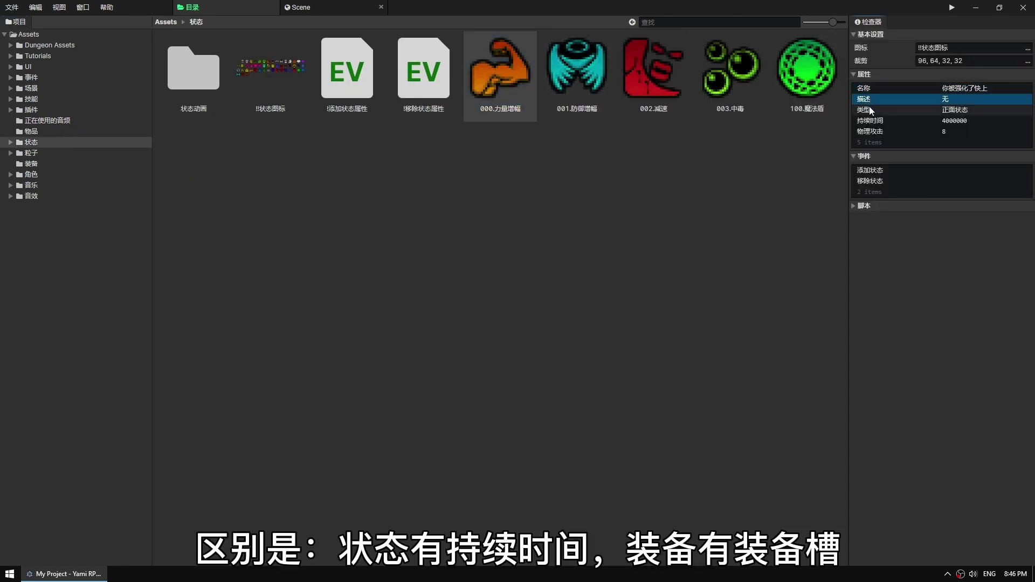
left_click(871, 110)
double_click(871, 109)
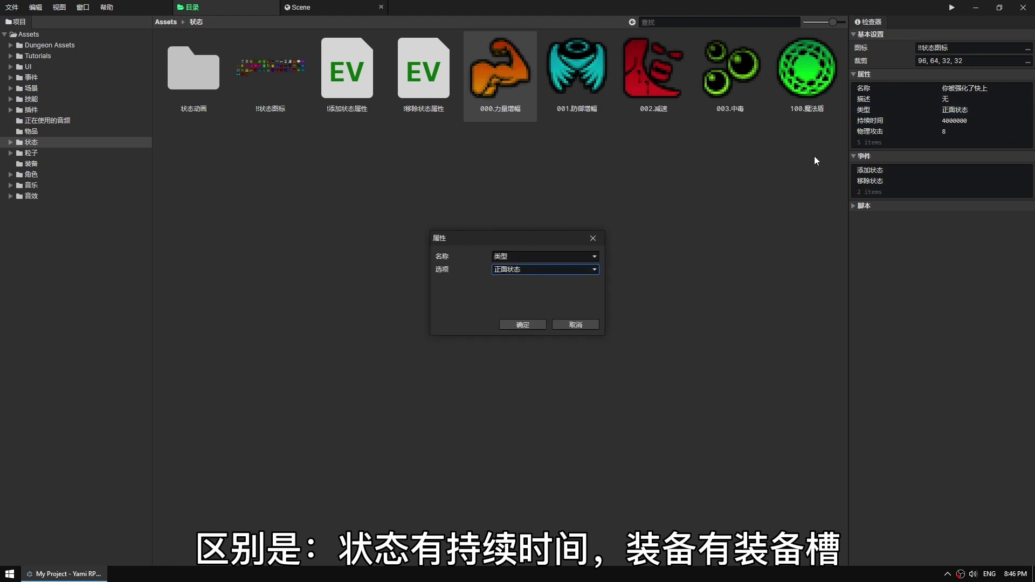
left_click(593, 270)
left_click(595, 273)
left_click(593, 238)
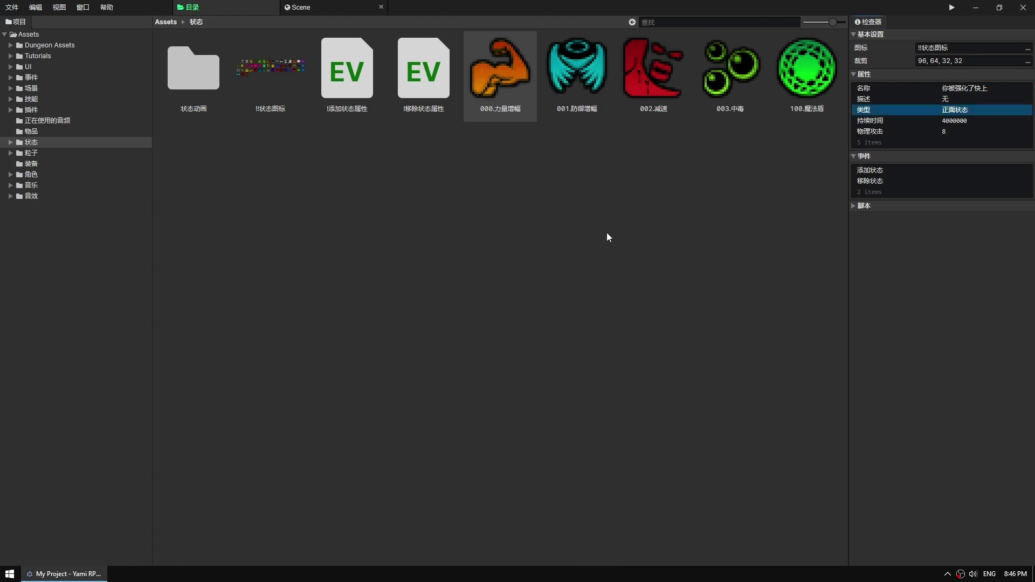
left_click(874, 132)
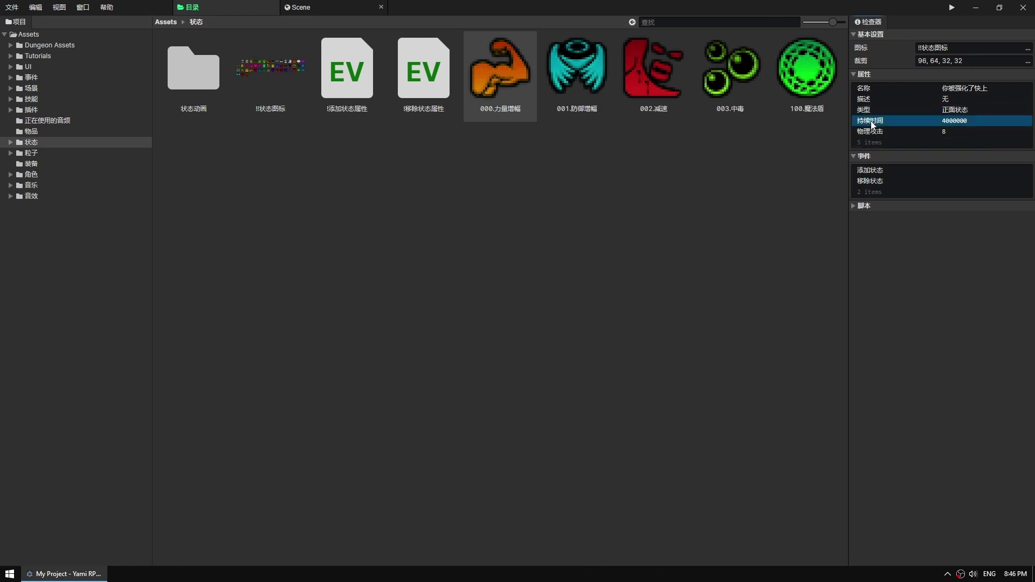
Inspect the common event calls in the 添加状态 and 移除状态 events of 000.力量增幅.
double_click(882, 171)
left_click(318, 127)
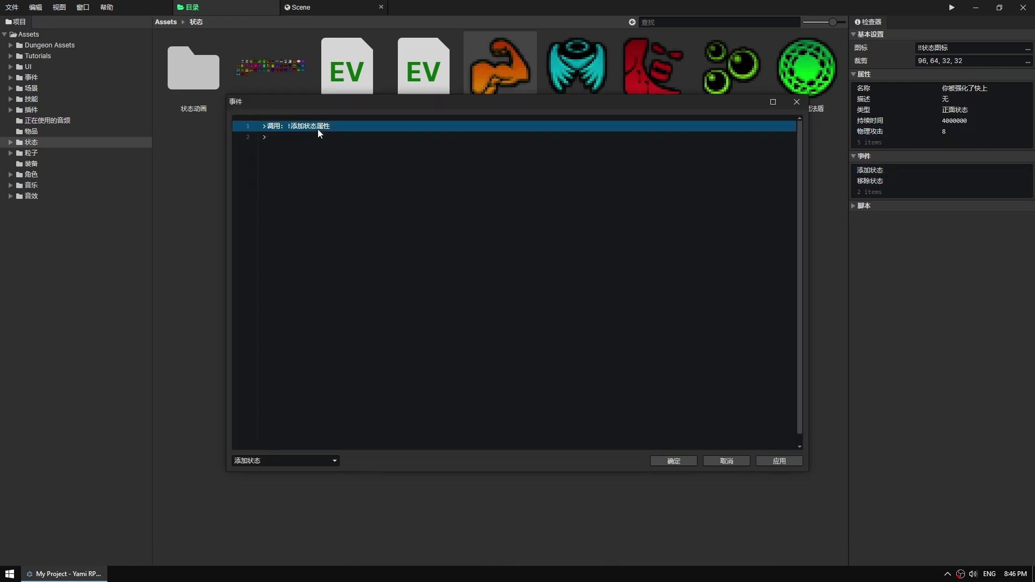
left_click(725, 461)
left_click(888, 181)
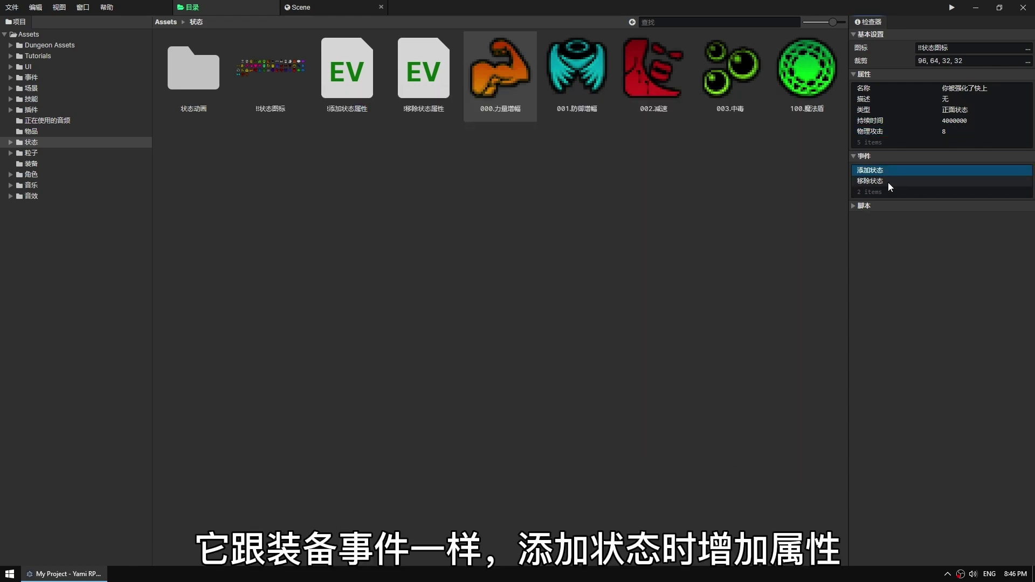
double_click(881, 180)
left_click(305, 128)
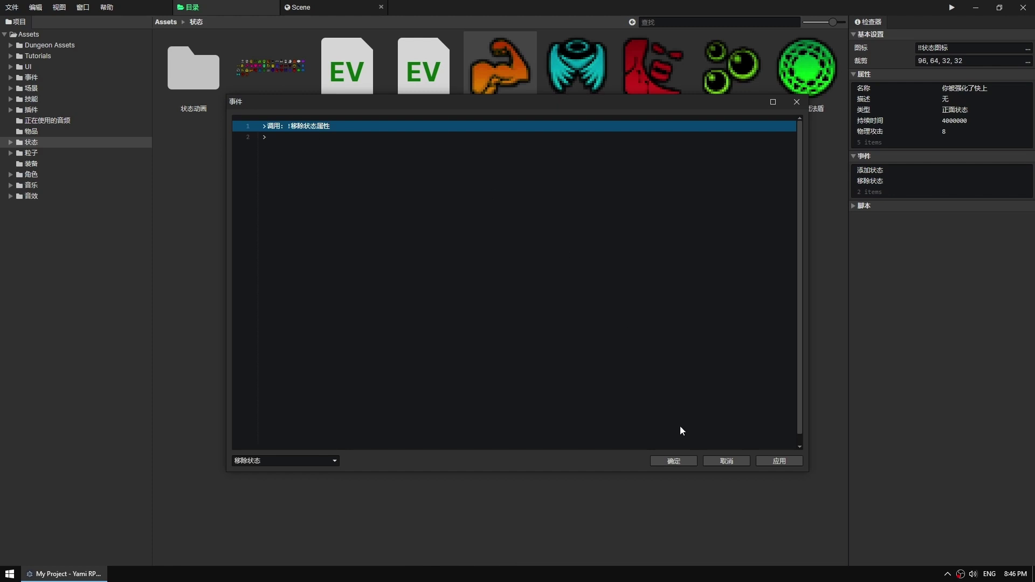
left_click(711, 460)
Examine how the !添加状态属性 common event sets the state's duration and adds its attributes to the character.
double_click(345, 75)
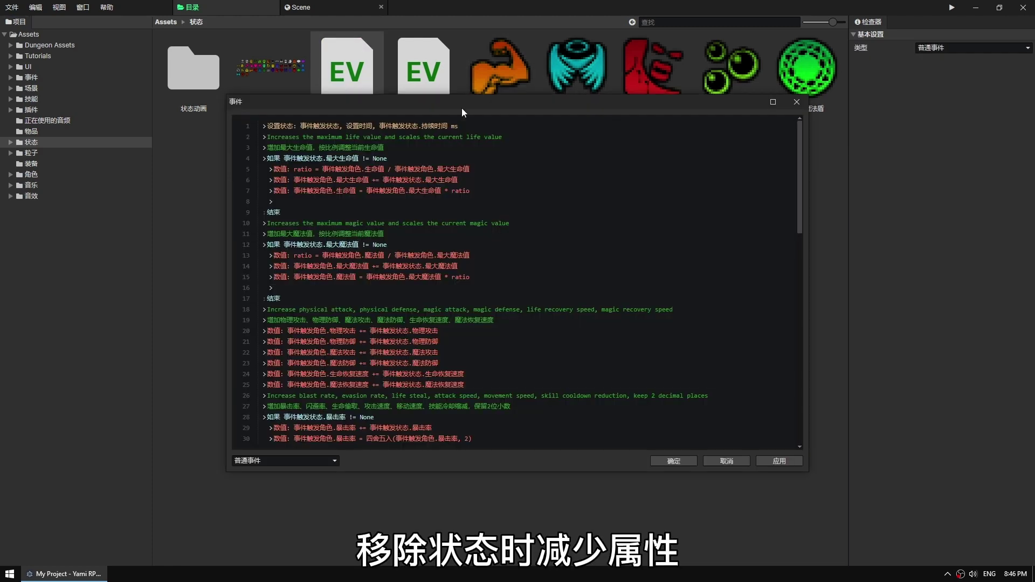
left_click(455, 127)
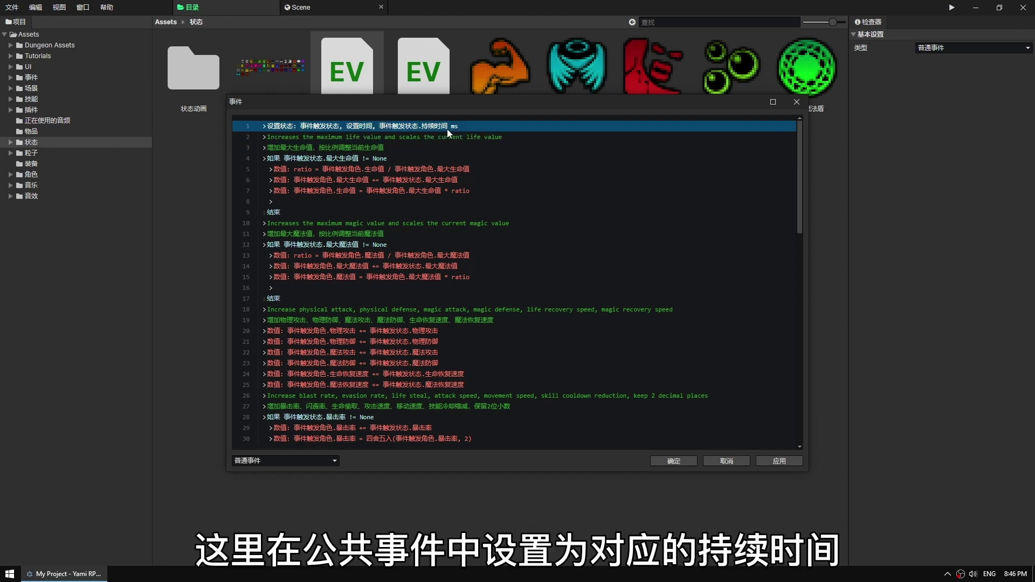
left_click(442, 138)
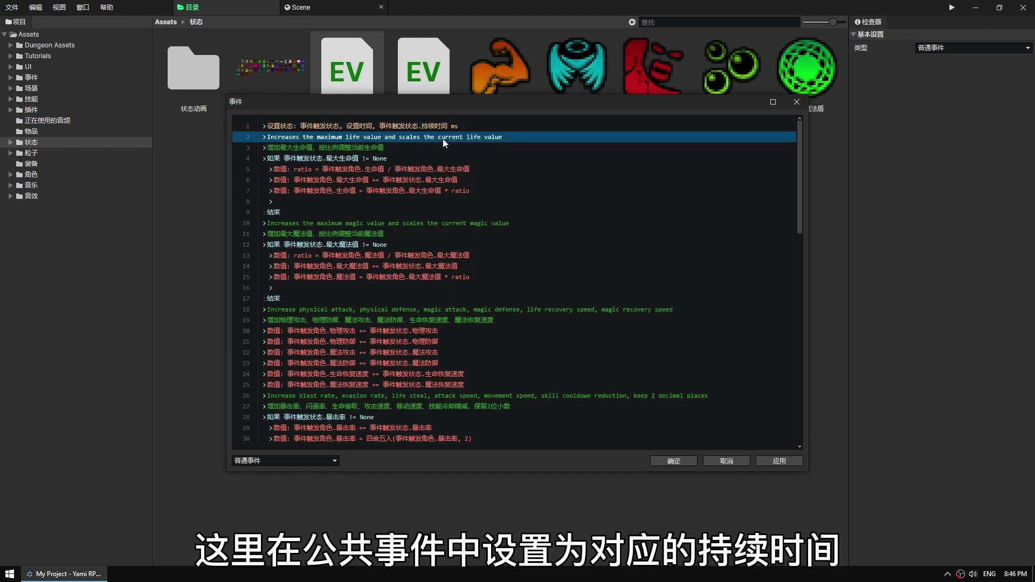
scroll(395, 225, "down", 10)
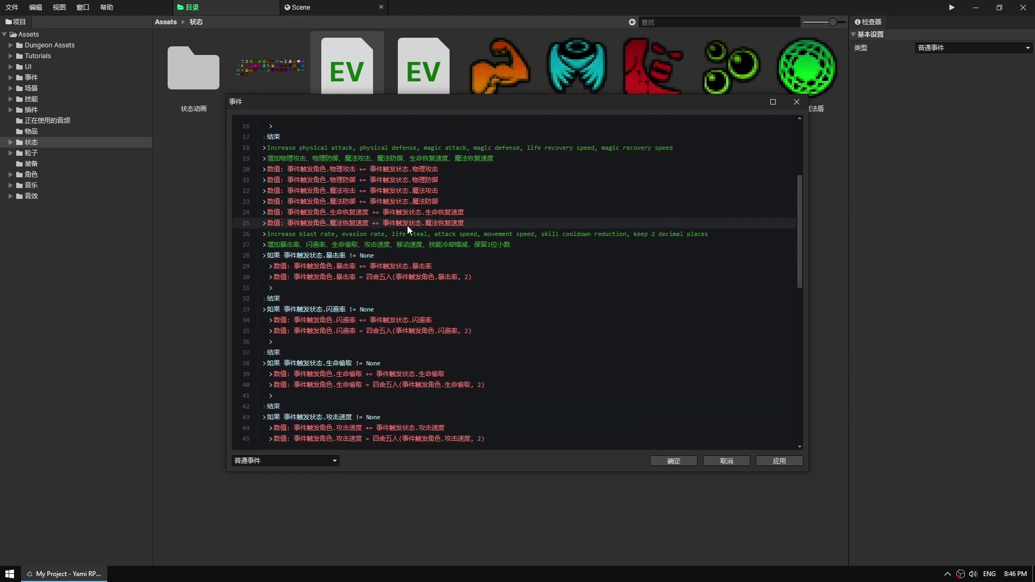
scroll(406, 223, "up", 8)
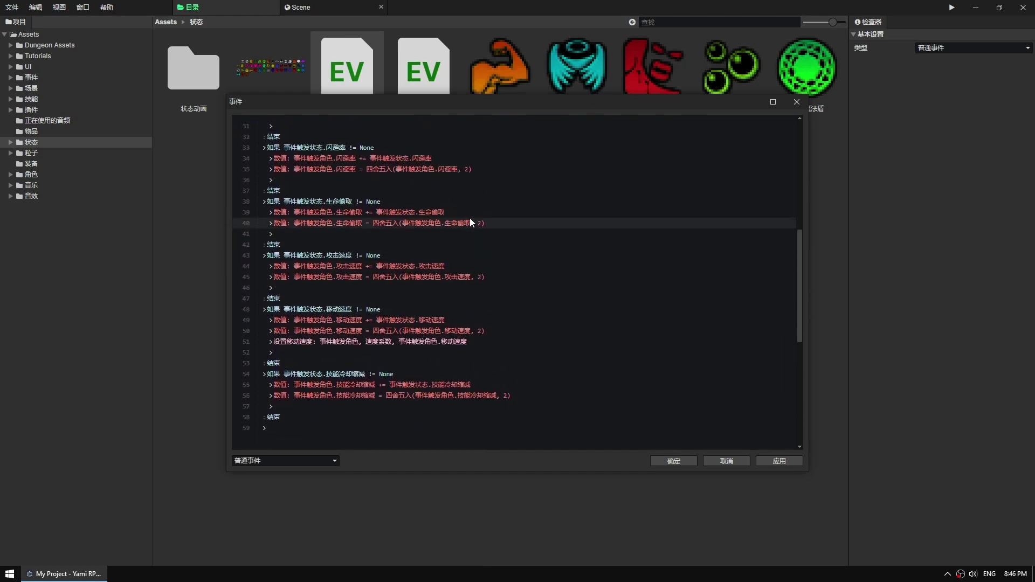
scroll(470, 222, "up", 2)
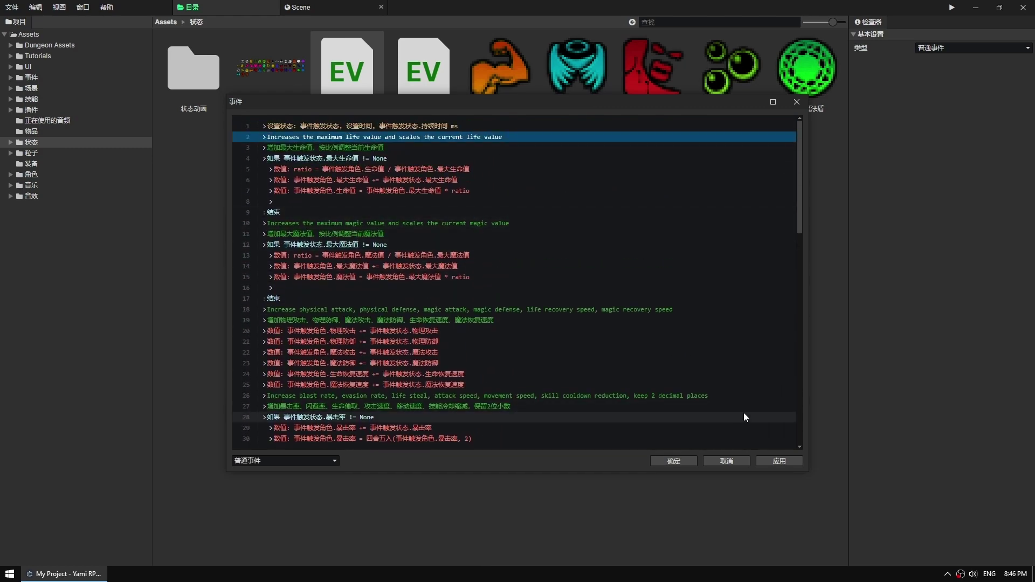
left_click(727, 461)
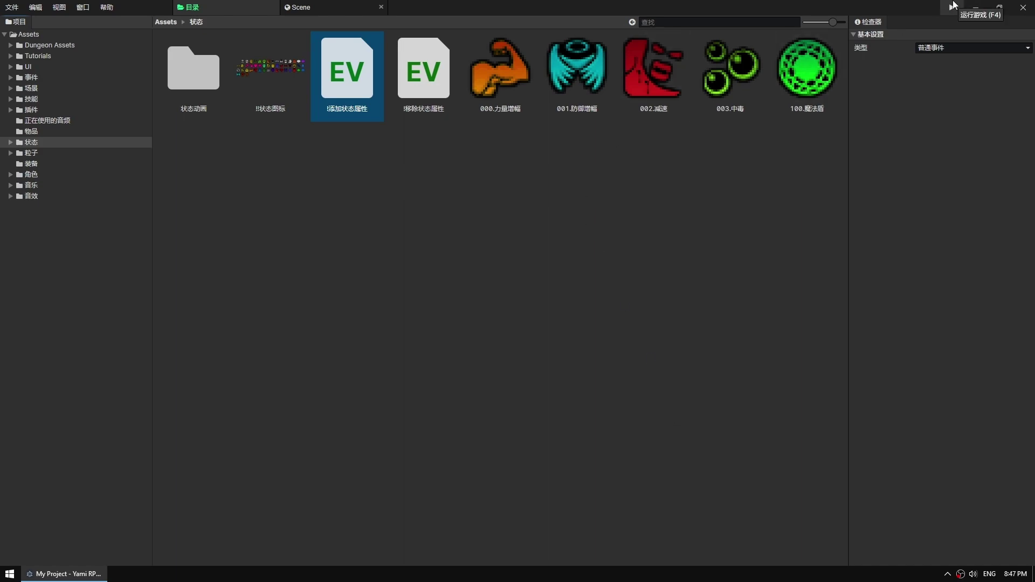
Run a playtest of the game and use the blue potion in quick slot 4.
left_click(952, 7)
left_click(517, 335)
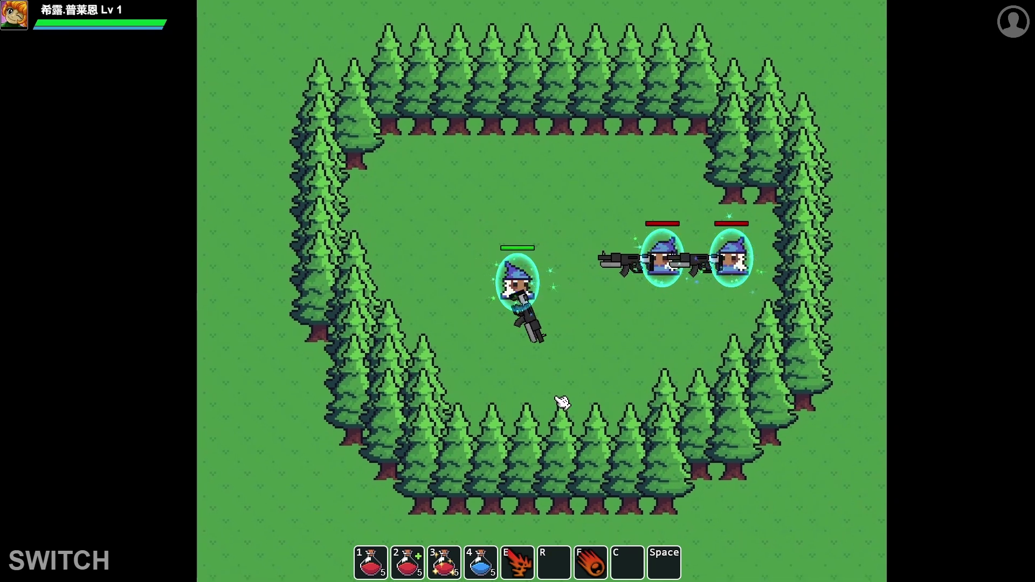
left_click(481, 572)
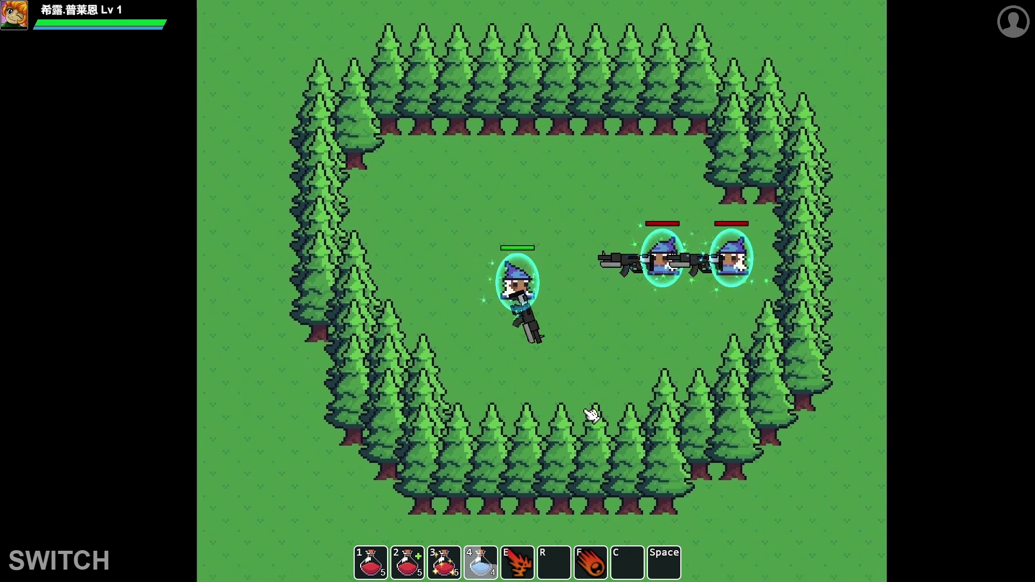
Use the 兴奋剂 item from the character's inventory, examine the details of both buff states, and return from the inventory.
left_click(1013, 22)
double_click(745, 93)
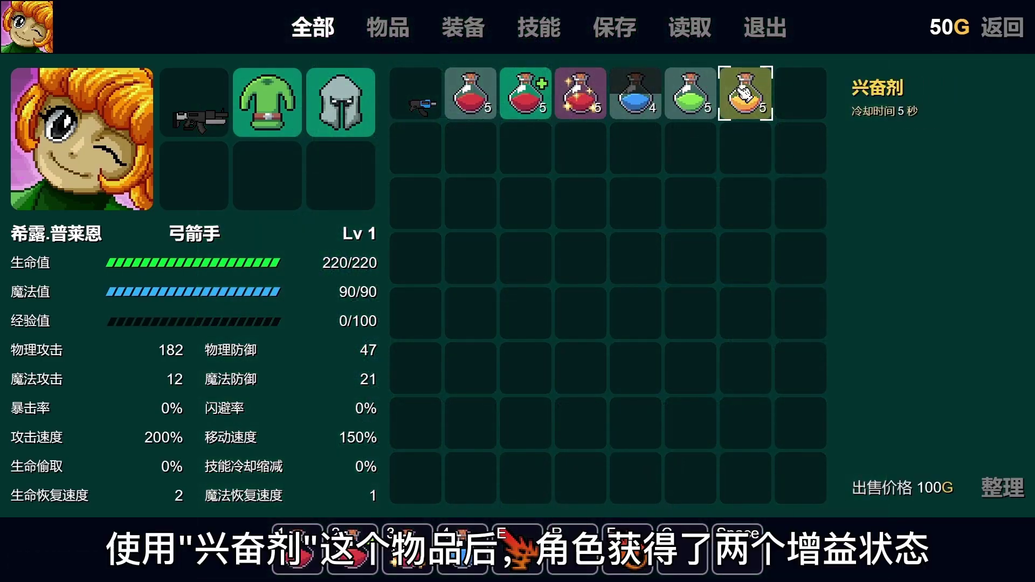
mouse_move(30, 551)
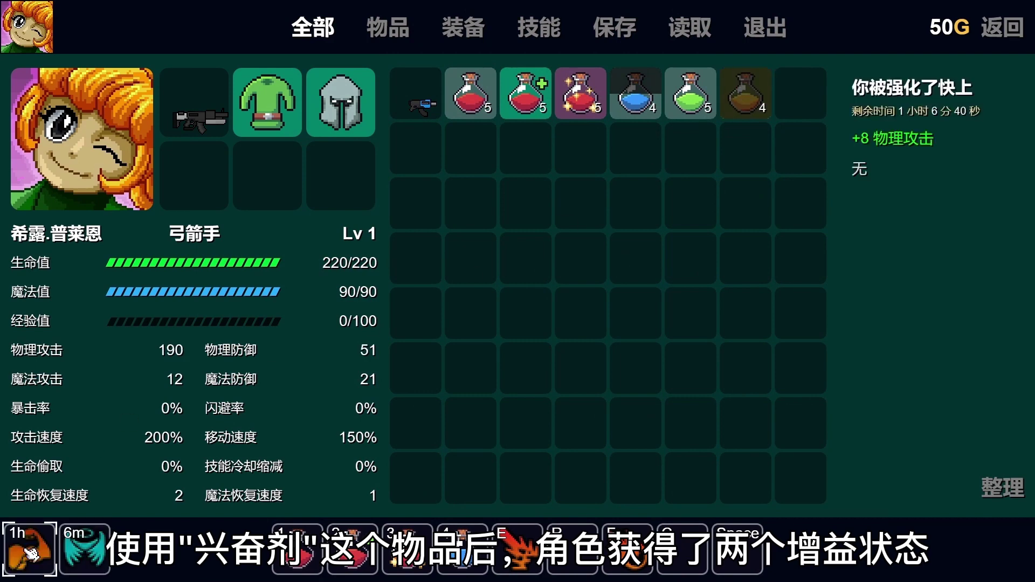
mouse_move(99, 554)
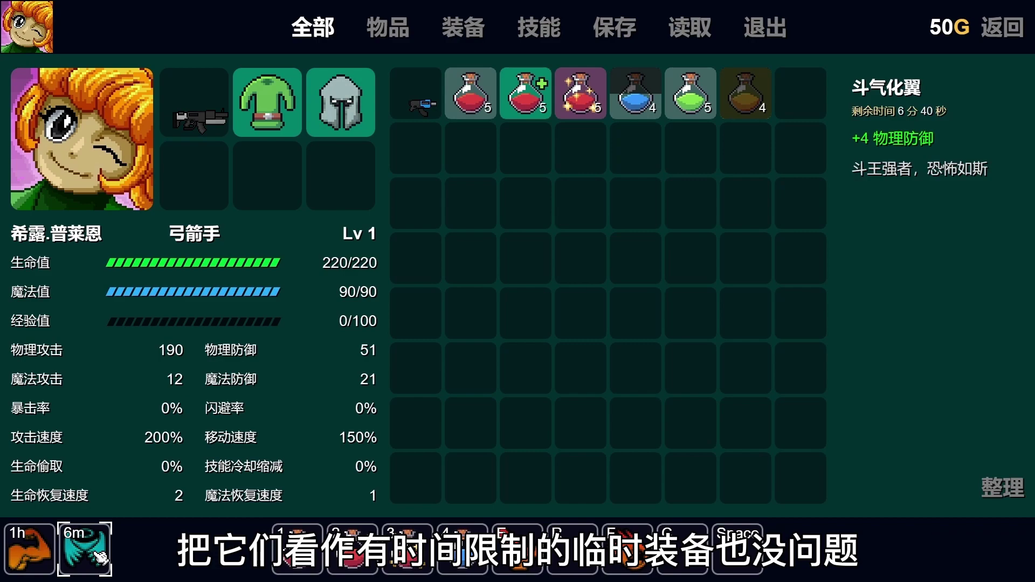
left_click(1001, 27)
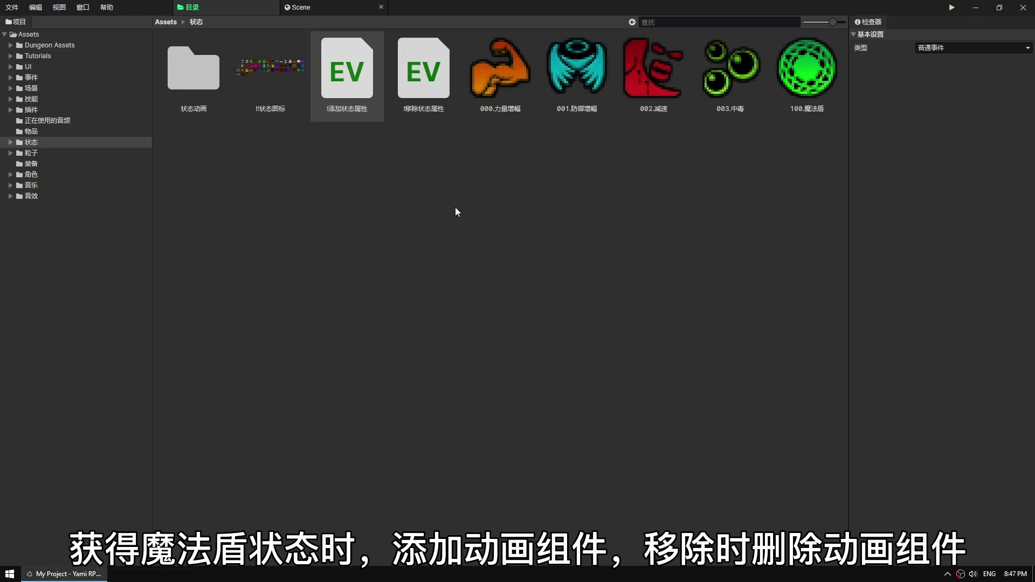
Compare the attributes and events of the states from 000.力量增幅 through 100.魔法盾 in the 状态 folder.
left_click(506, 73)
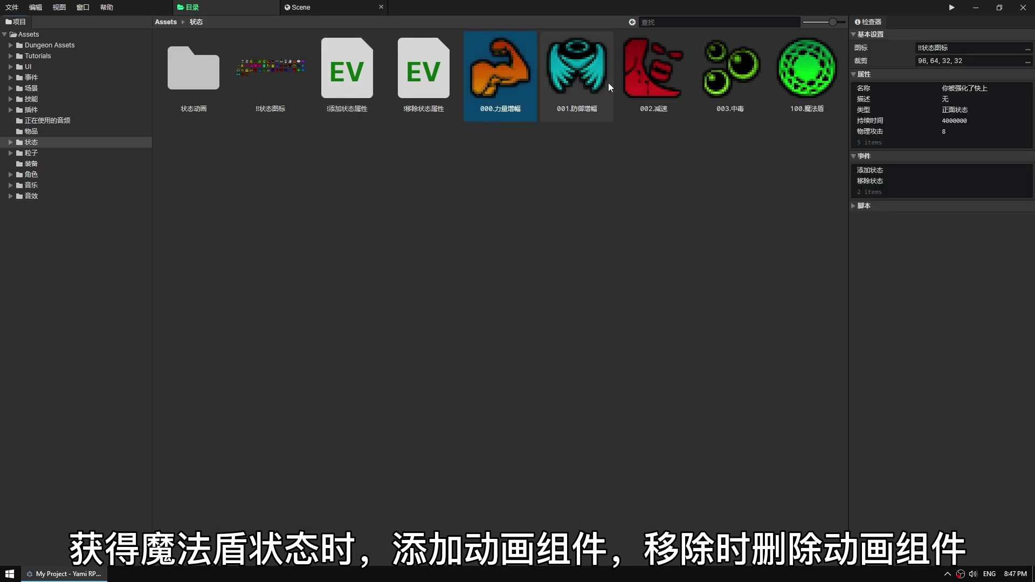
left_click(577, 73)
left_click(661, 71)
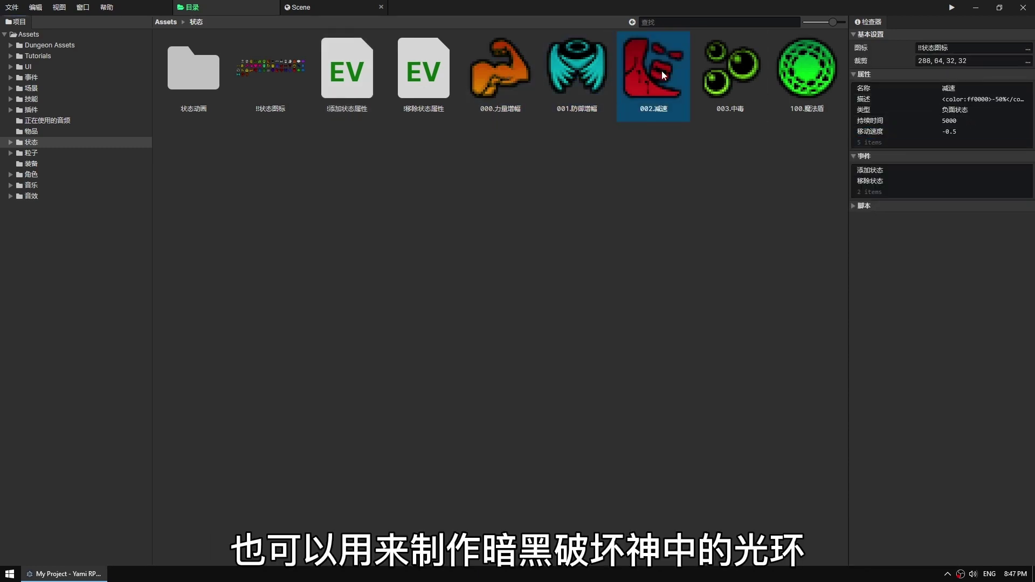
left_click(726, 69)
left_click(803, 66)
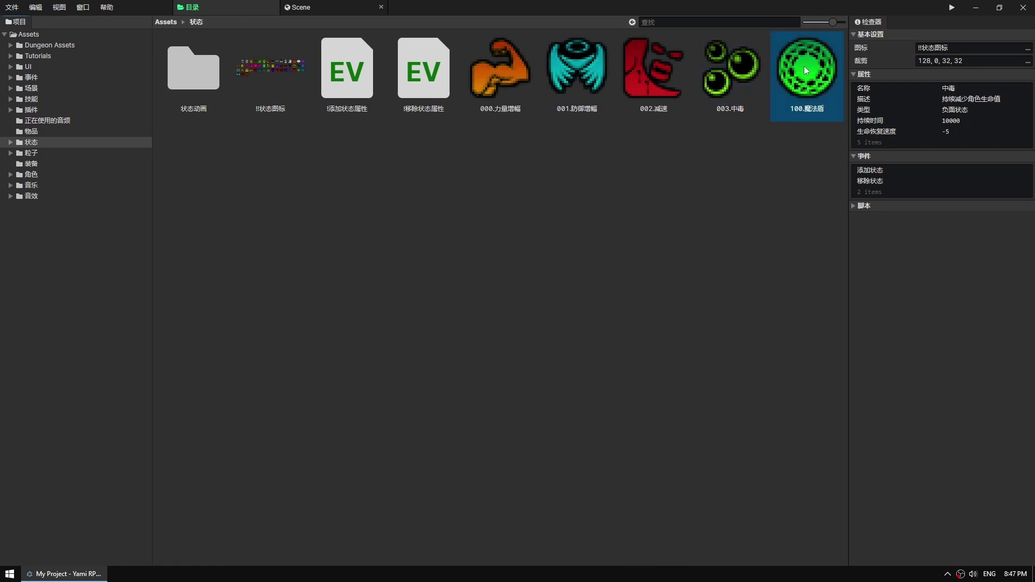